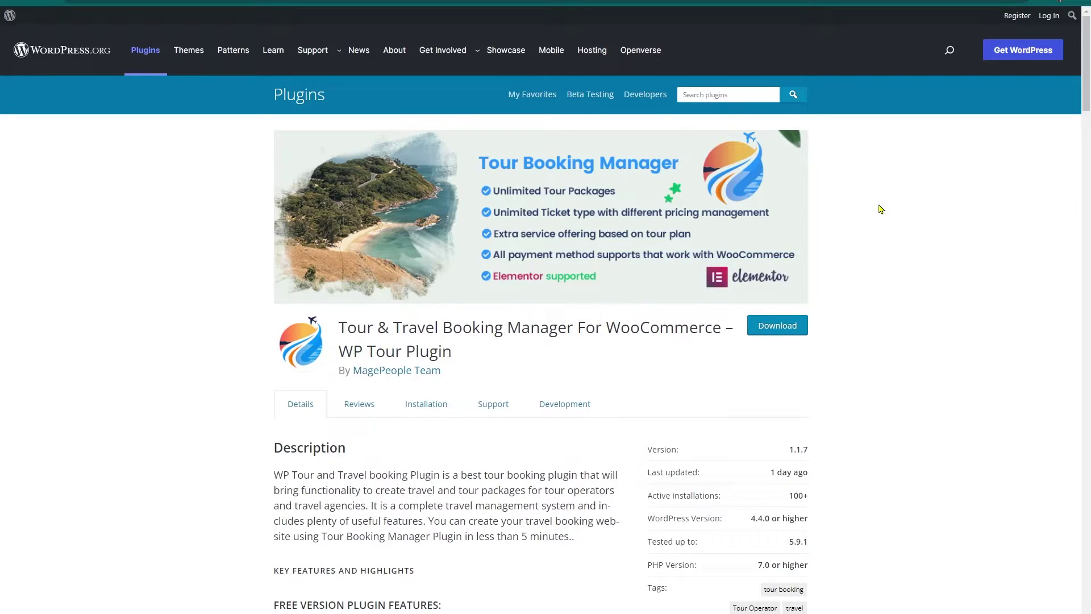
Scroll through the Tour & Travel Booking Manager page on WordPress.org, then go back to the site's dashboard
scroll(880, 212, "down", 2)
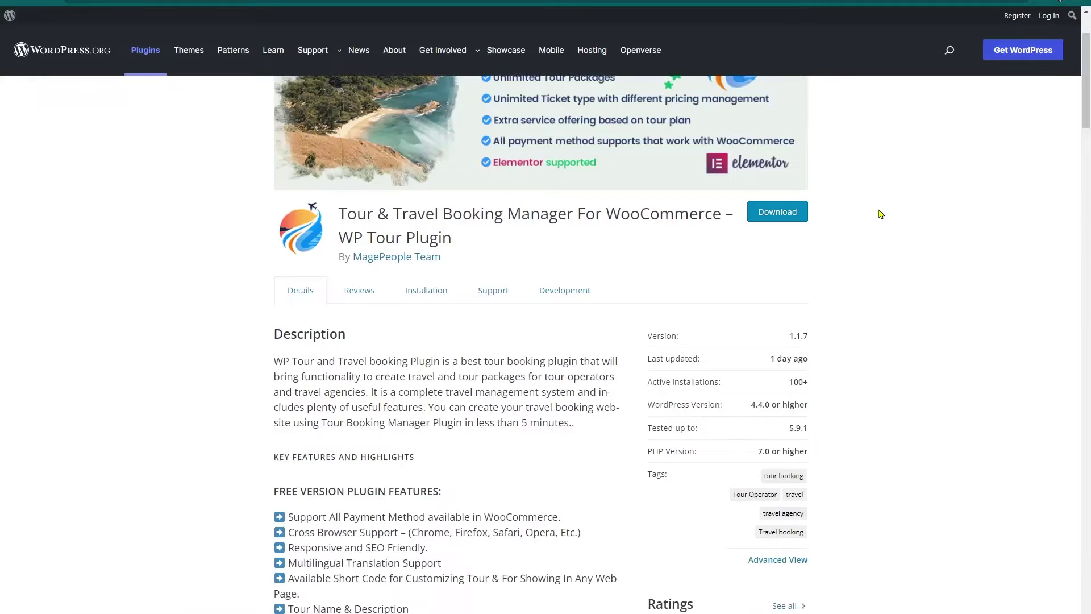
scroll(880, 213, "down", 3)
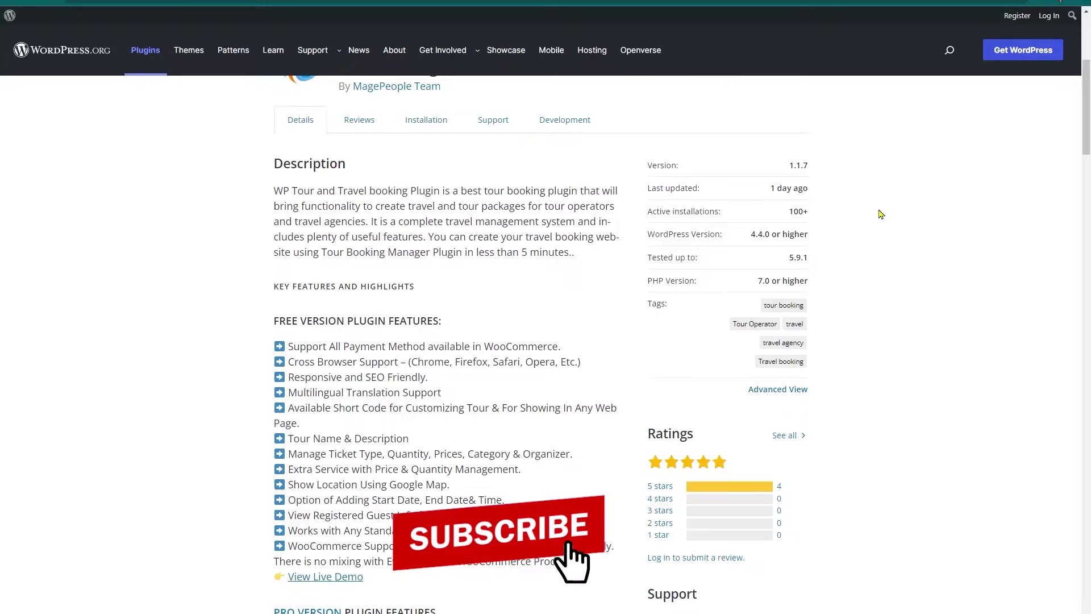
scroll(879, 214, "up", 5)
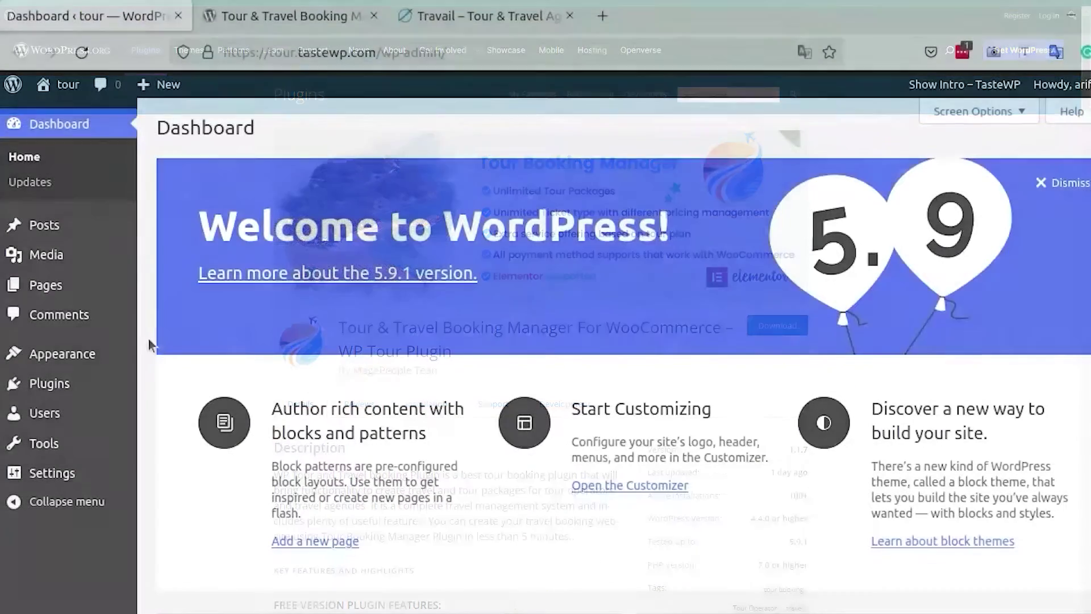
mouse_move(114, 383)
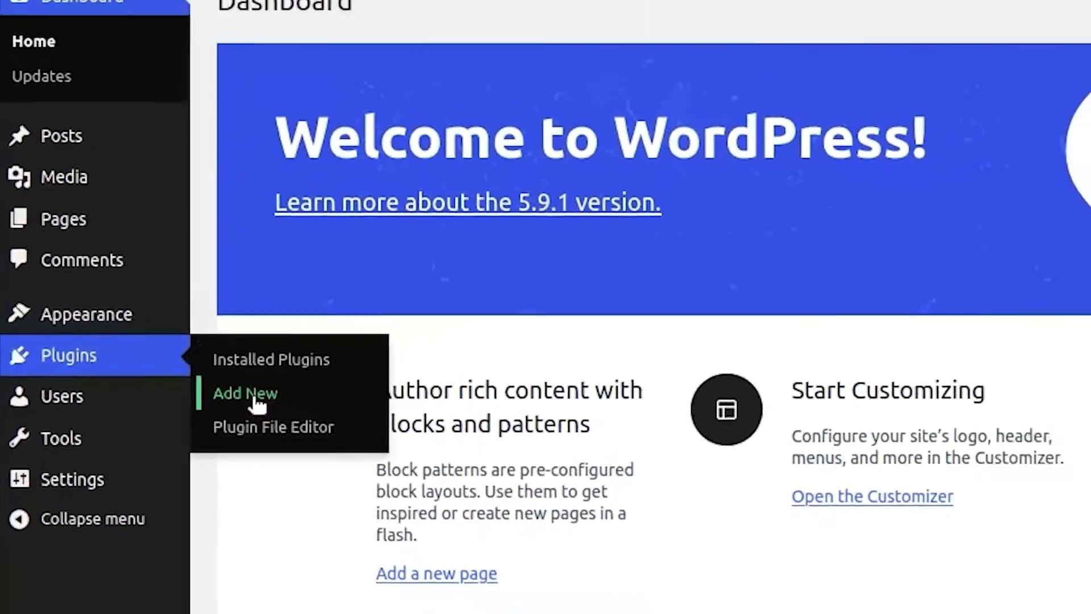
Search Add New plugins for 'tour booking manager', then install and activate the Tour & Travel Booking Manager plugin
left_click(334, 382)
left_click(897, 183)
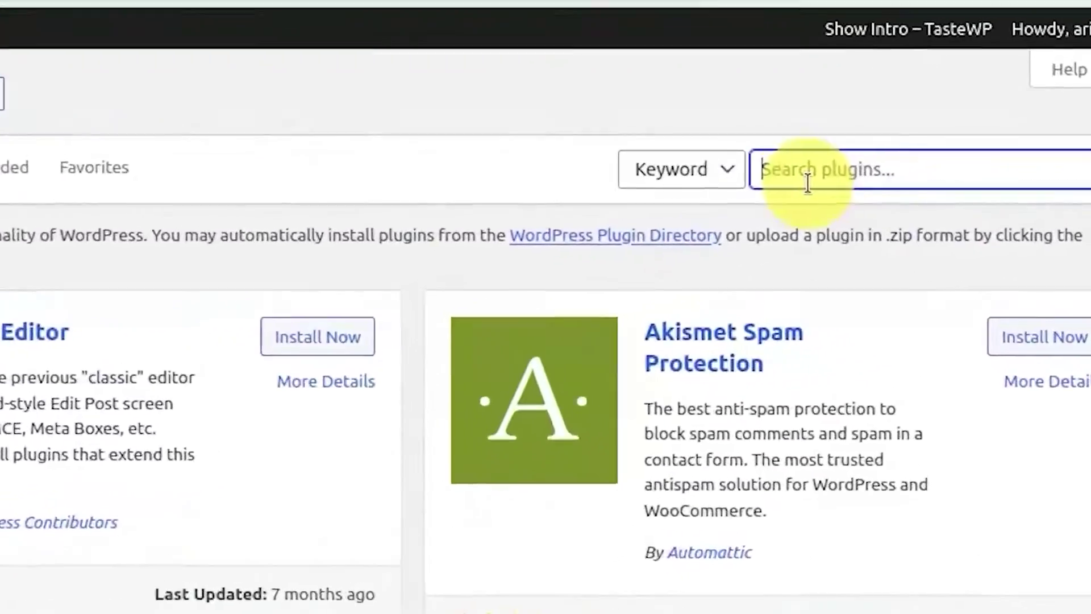
type("tour booking manager")
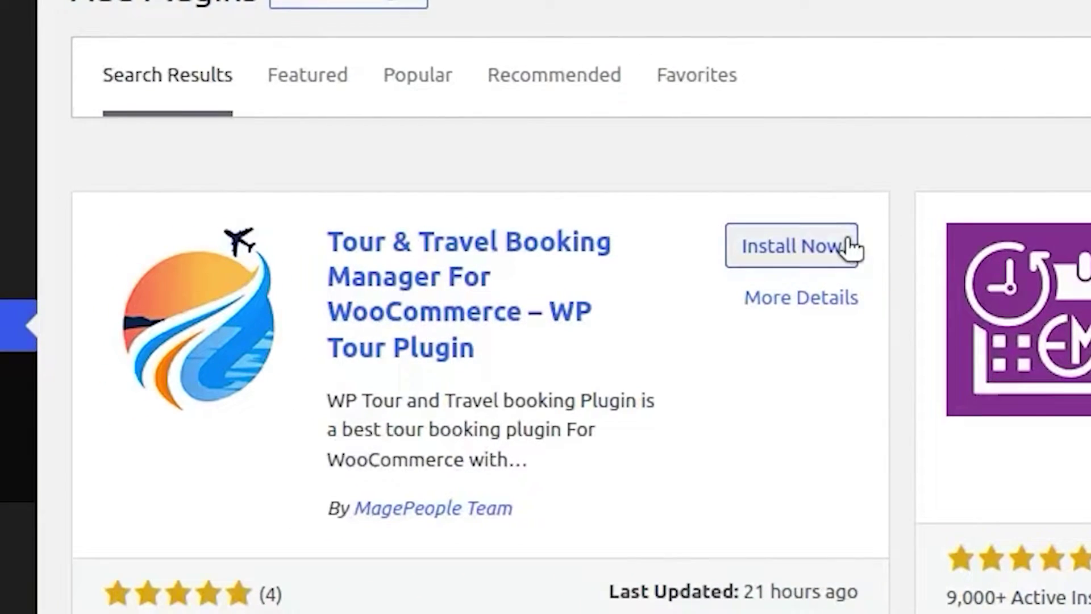
left_click(852, 248)
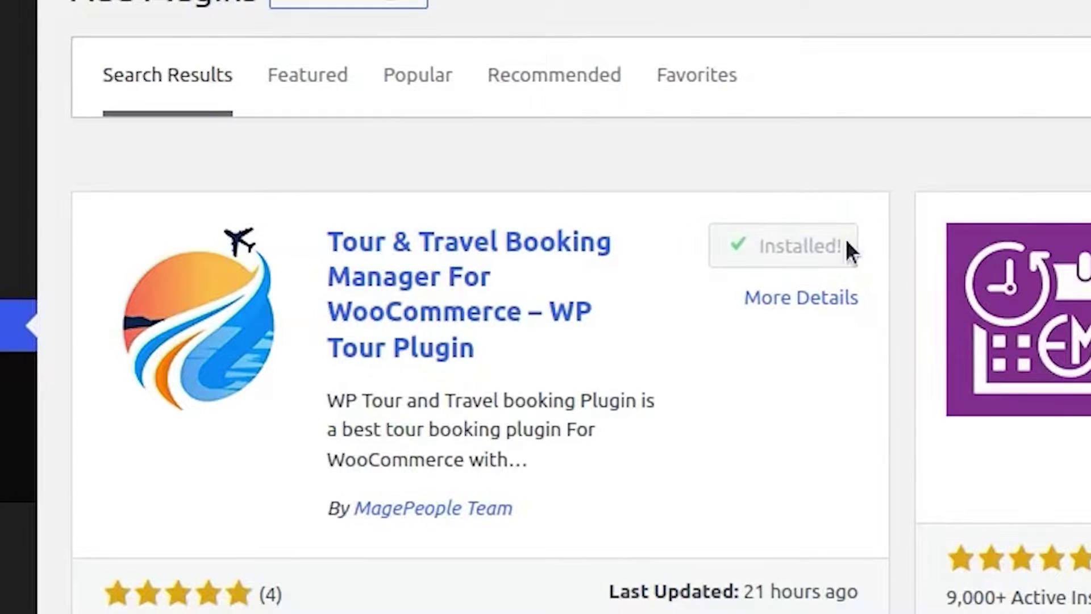
left_click(851, 247)
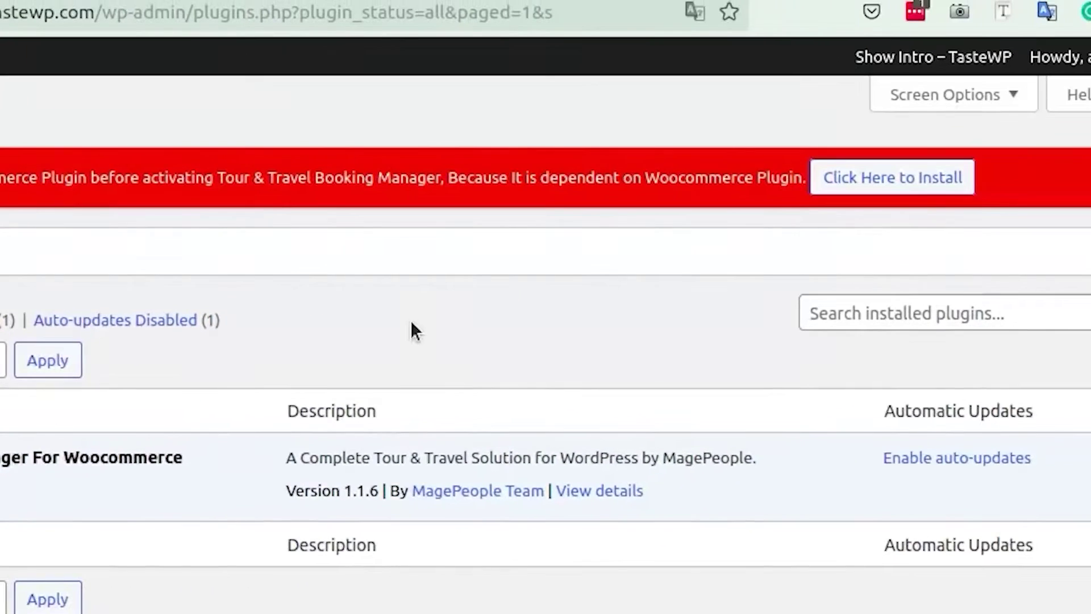
Install and activate WooCommerce from the tour plugin's required-plugin notice
left_click(940, 181)
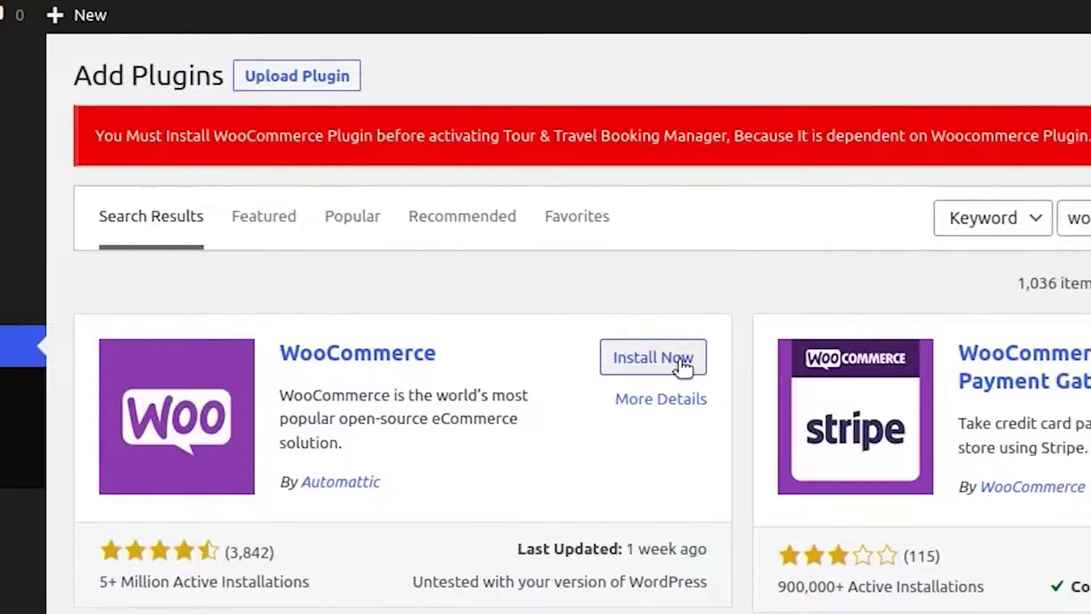
left_click(398, 401)
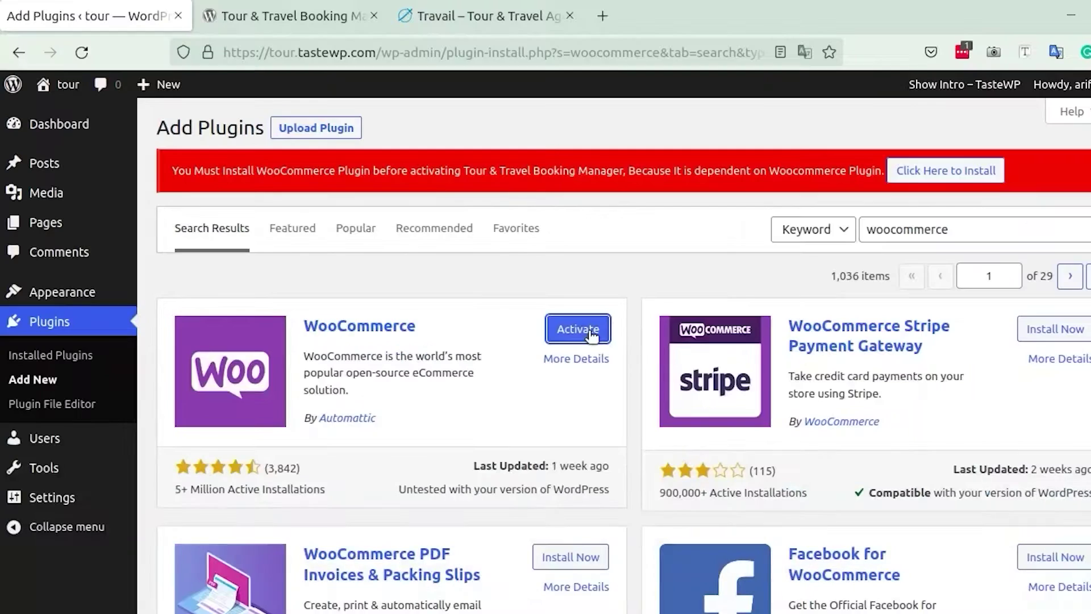
left_click(640, 357)
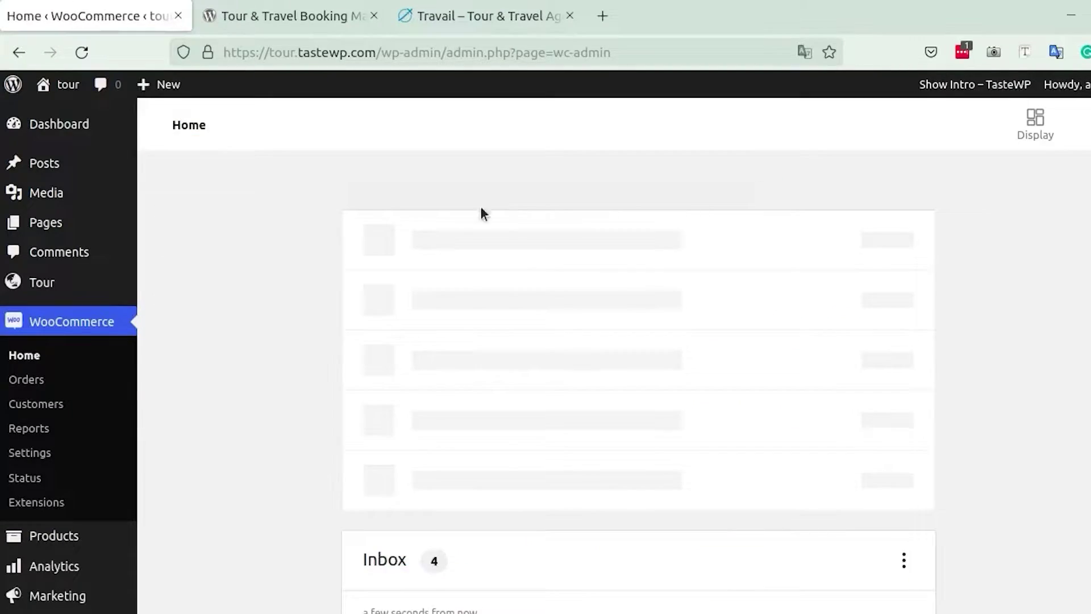
Start a new tour from the Tour menu's Add New Tour page
left_click(91, 287)
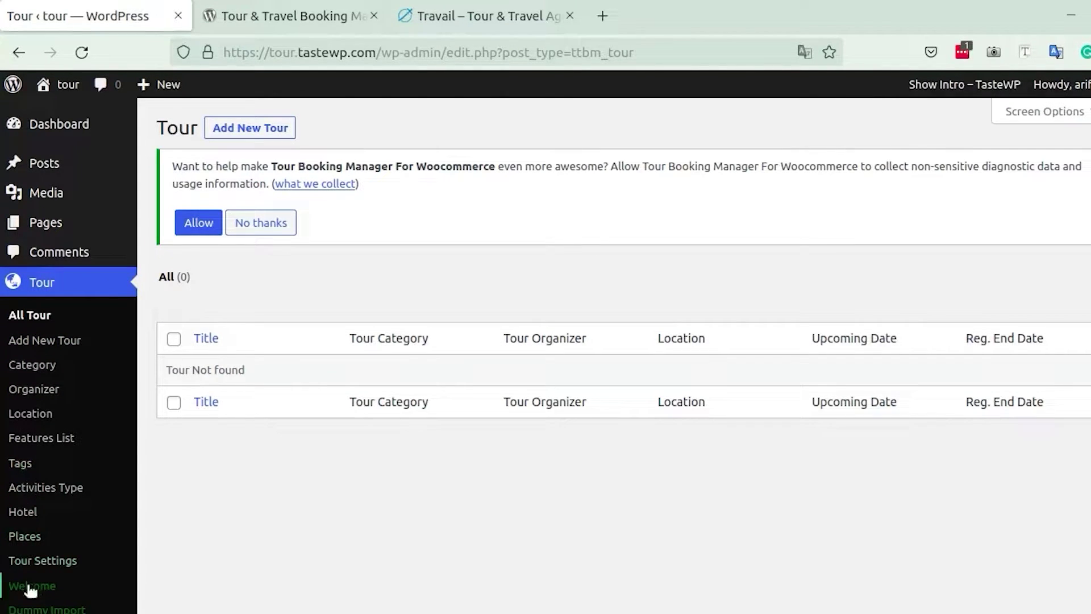
left_click(64, 342)
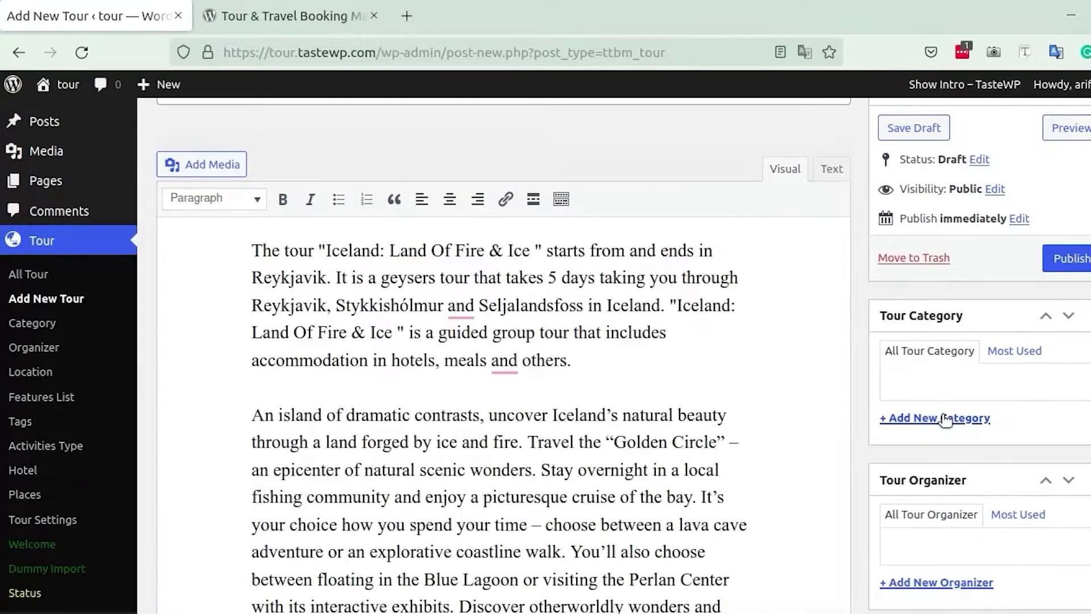
Add a new 'Group Tour' category to the tour
left_click(939, 417)
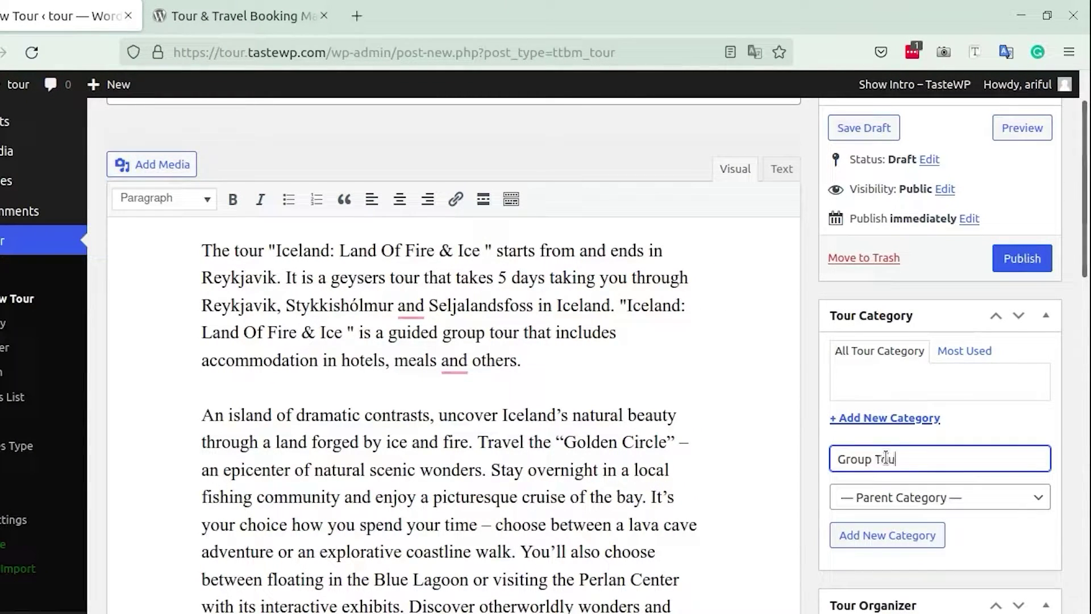
key("Return")
scroll(895, 454, "down", 5)
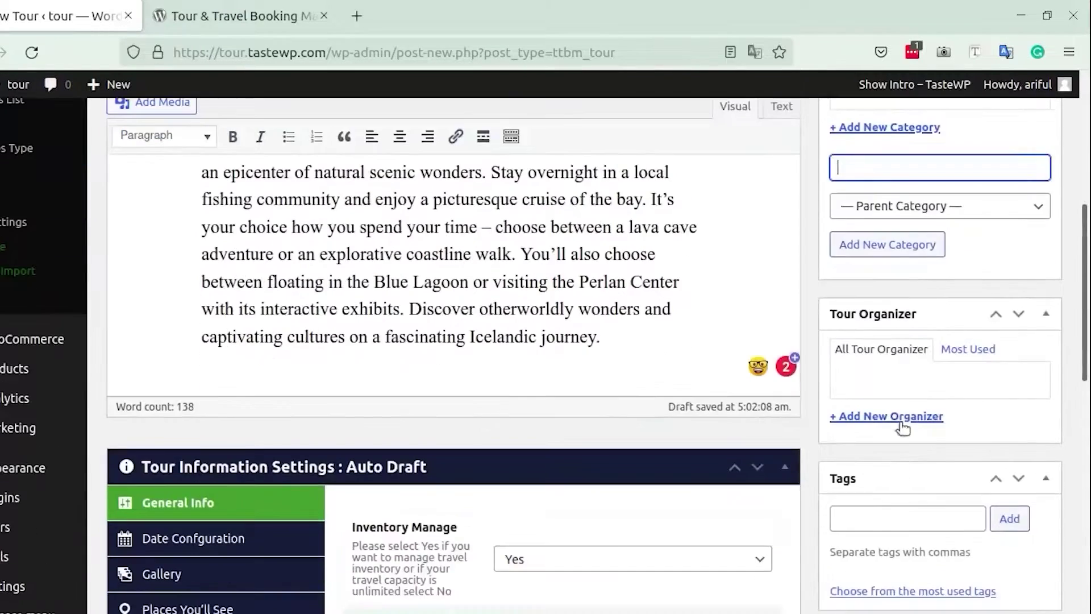
Add a new 'USA Tour Club' organizer to the tour
left_click(904, 420)
type("USA")
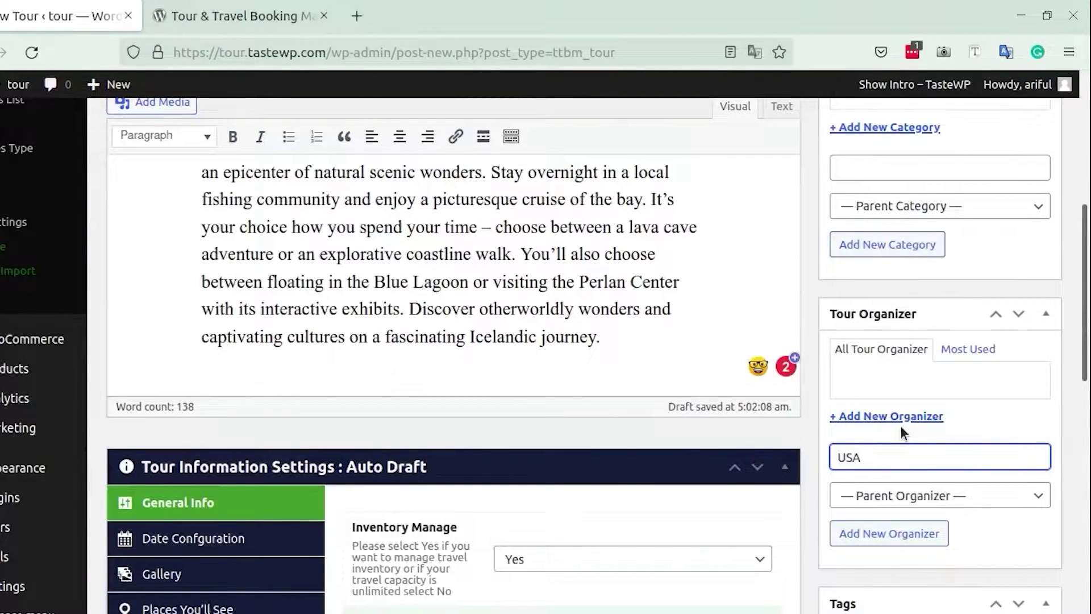
type(" Tour Club")
key("Return")
scroll(902, 431, "down", 2)
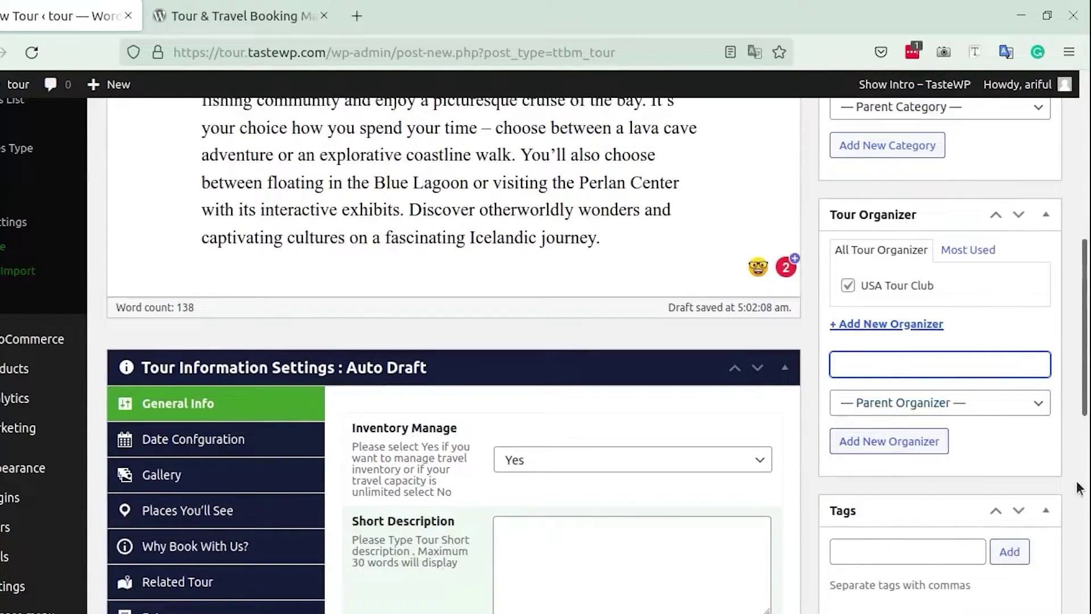
scroll(1085, 488, "down", 2)
scroll(1085, 488, "down", 3)
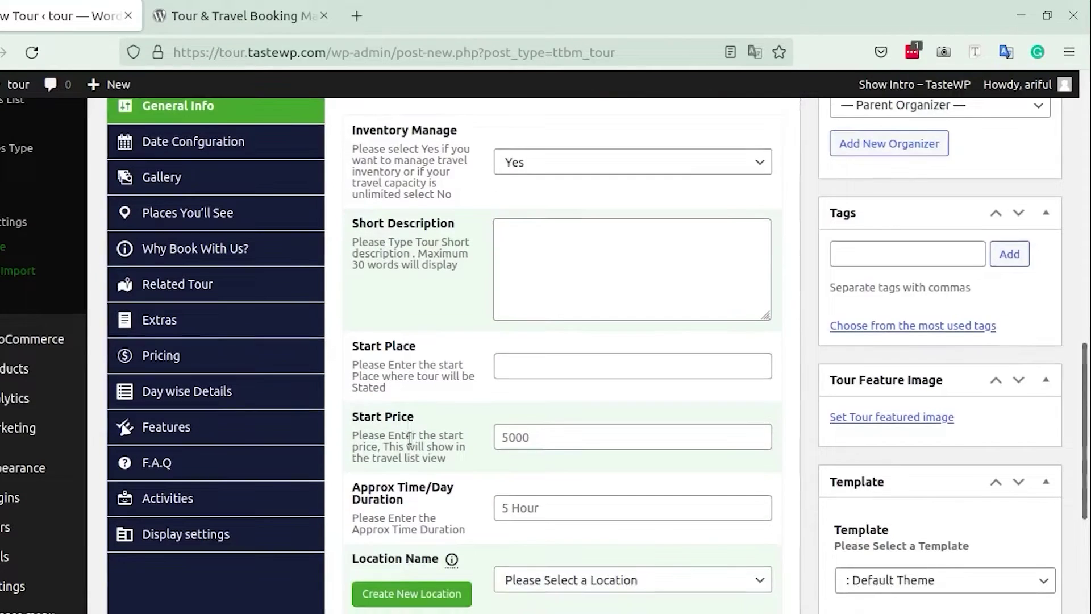
Fill in the short description, start place Reykjavik, start price 500 and duration 5 Days
left_click(555, 243)
type("The tour \"Iceland: Land Of Fire & Ice \" starts from and ends in Reykjavik.")
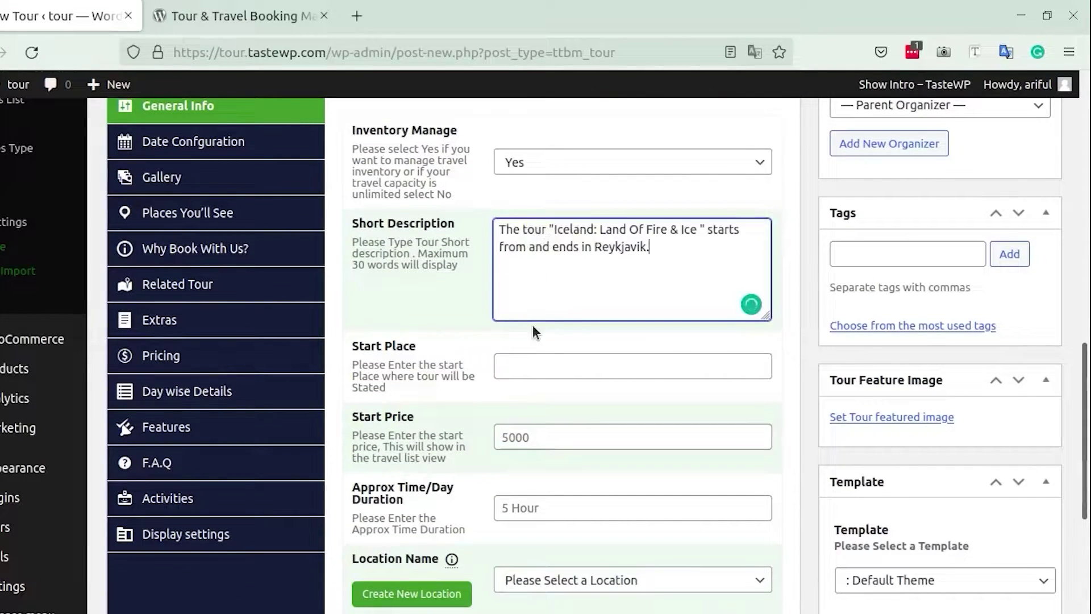
left_click(565, 368)
type("Reykjavik")
left_click(550, 439)
type("5")
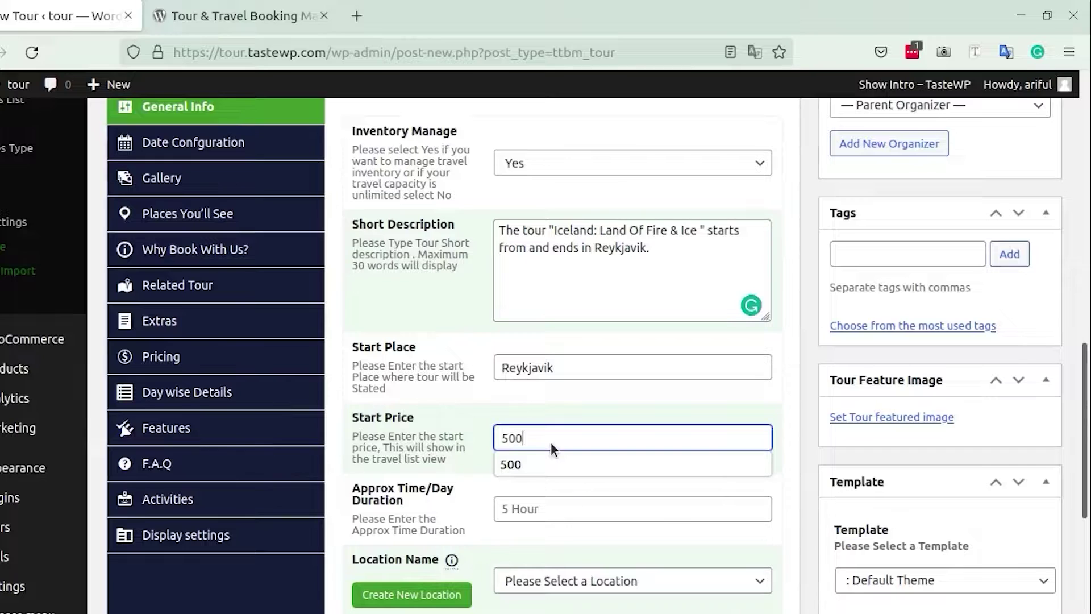
type("00")
left_click(554, 509)
type("5 Days")
Bring up the Create New Location form from the tour's location list
scroll(522, 517, "down", 2)
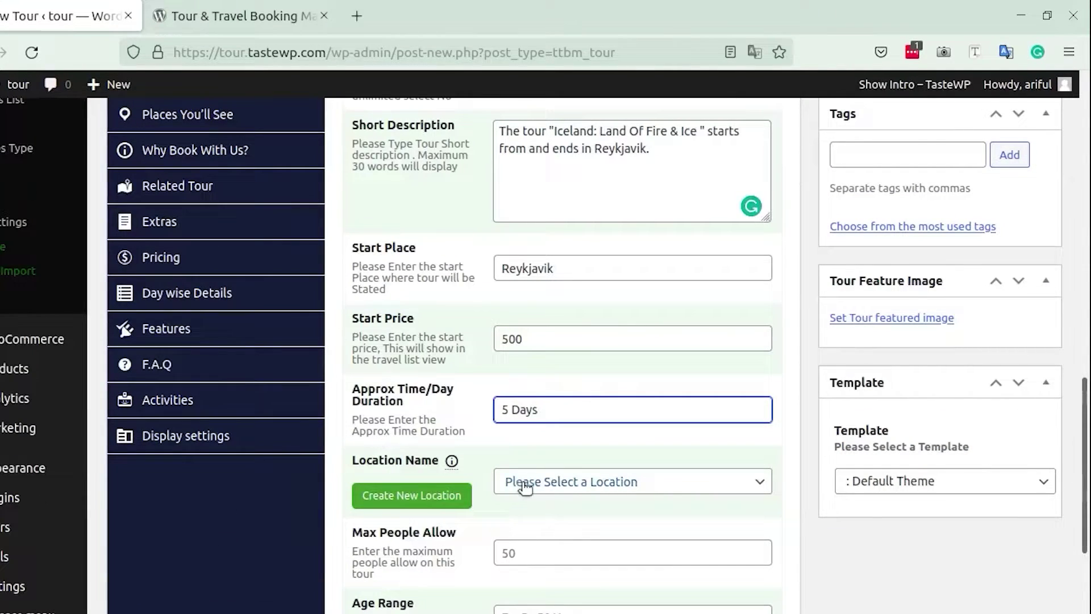
left_click(526, 485)
left_click(433, 498)
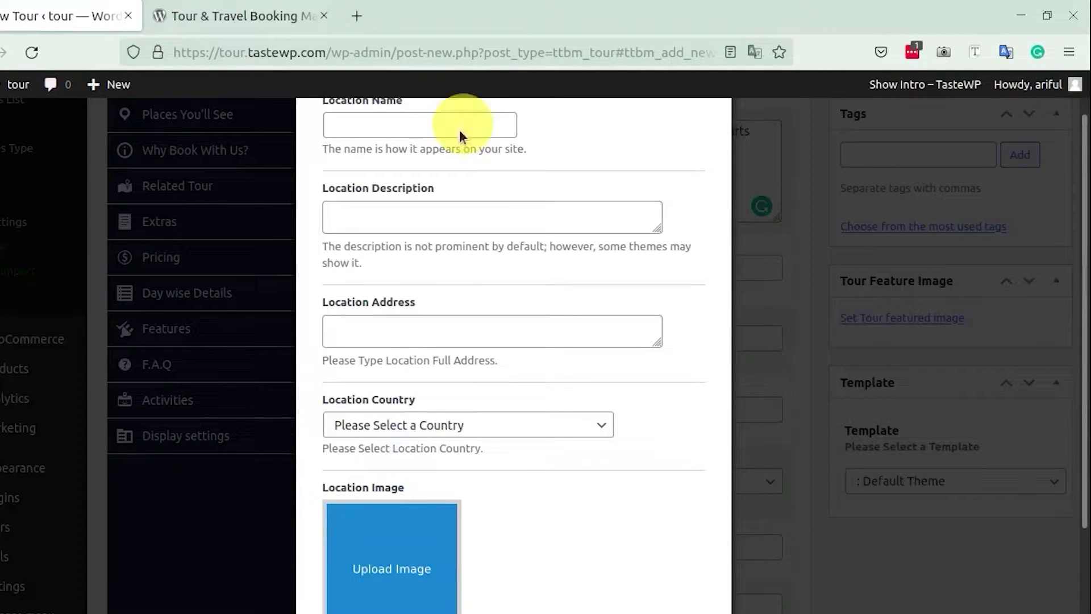
Save the new Iceland location with a Media Library image, then move to Max People Allow
left_click(451, 130)
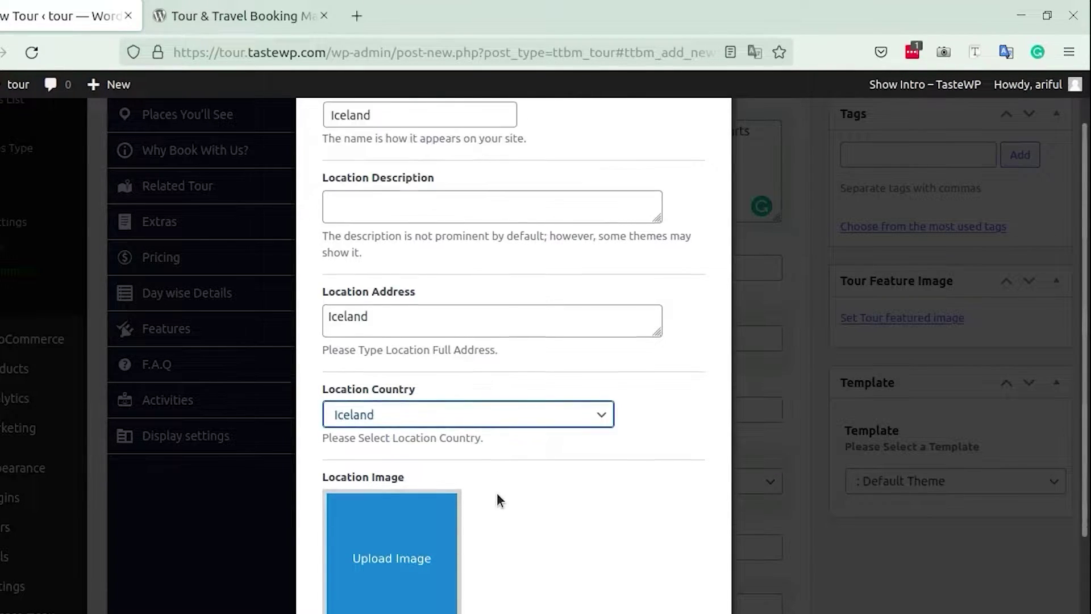
scroll(496, 494, "down", 2)
left_click(427, 441)
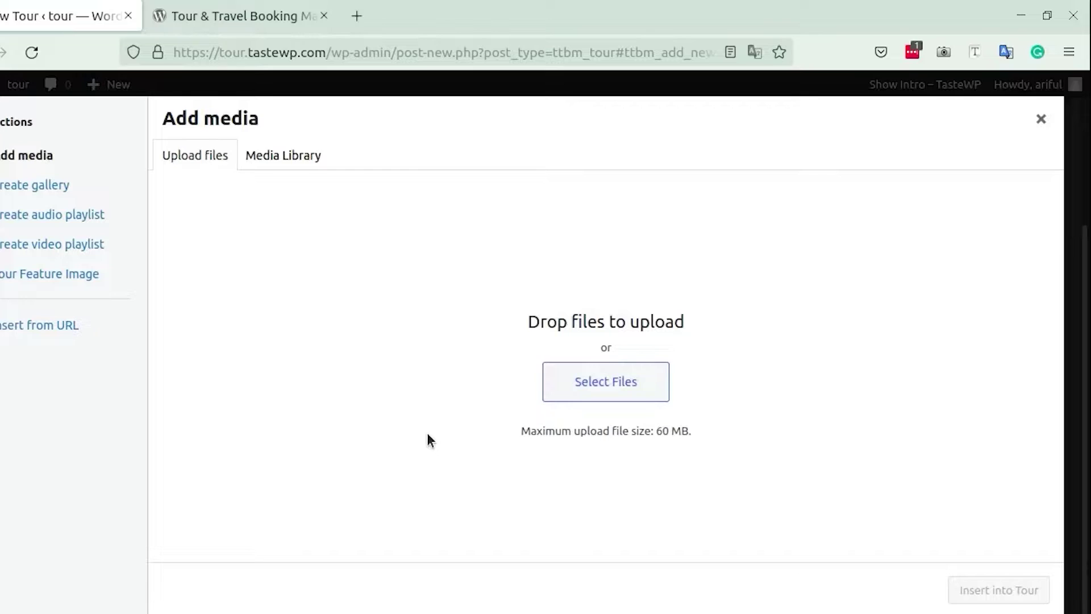
left_click(641, 380)
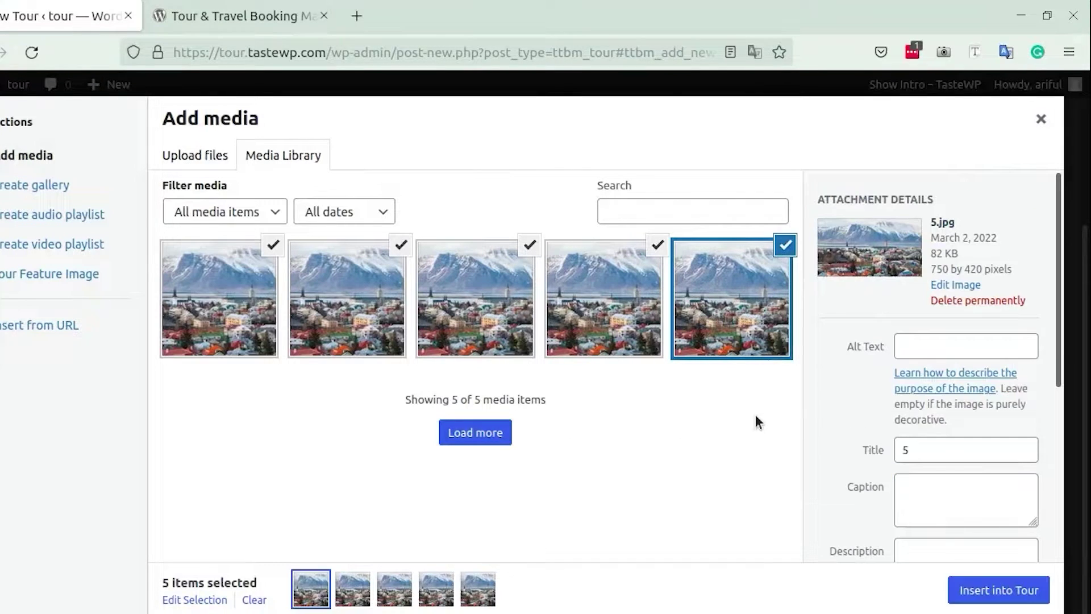
left_click(401, 245)
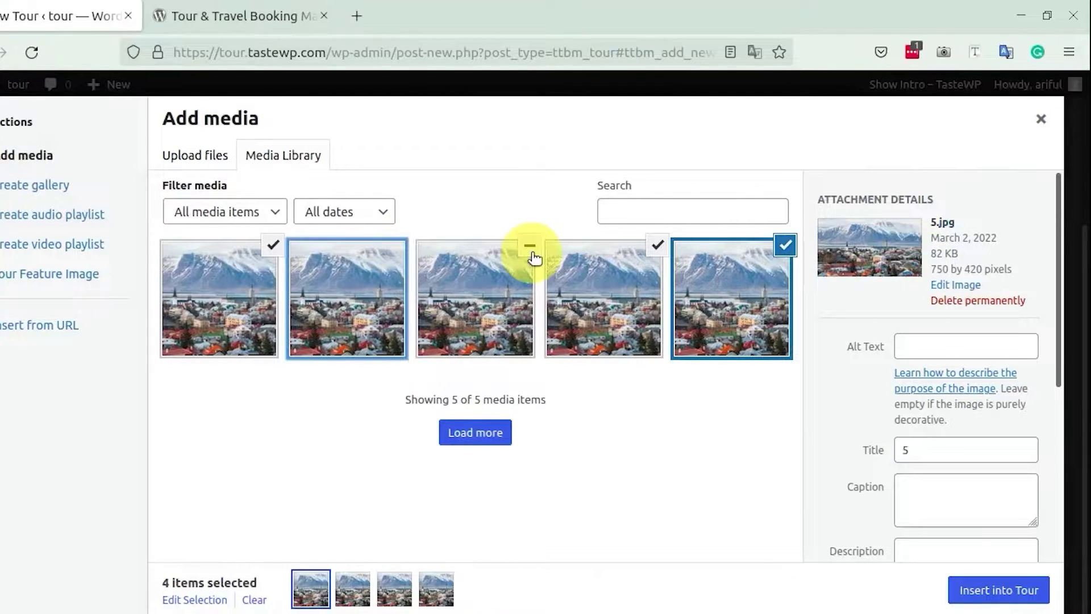
left_click(529, 245)
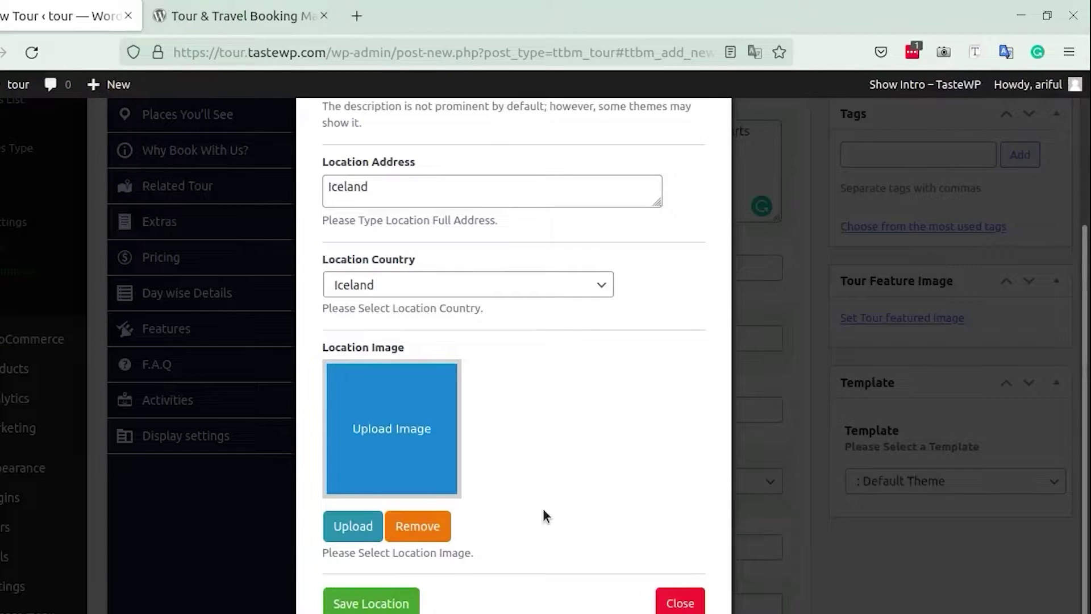
left_click(392, 606)
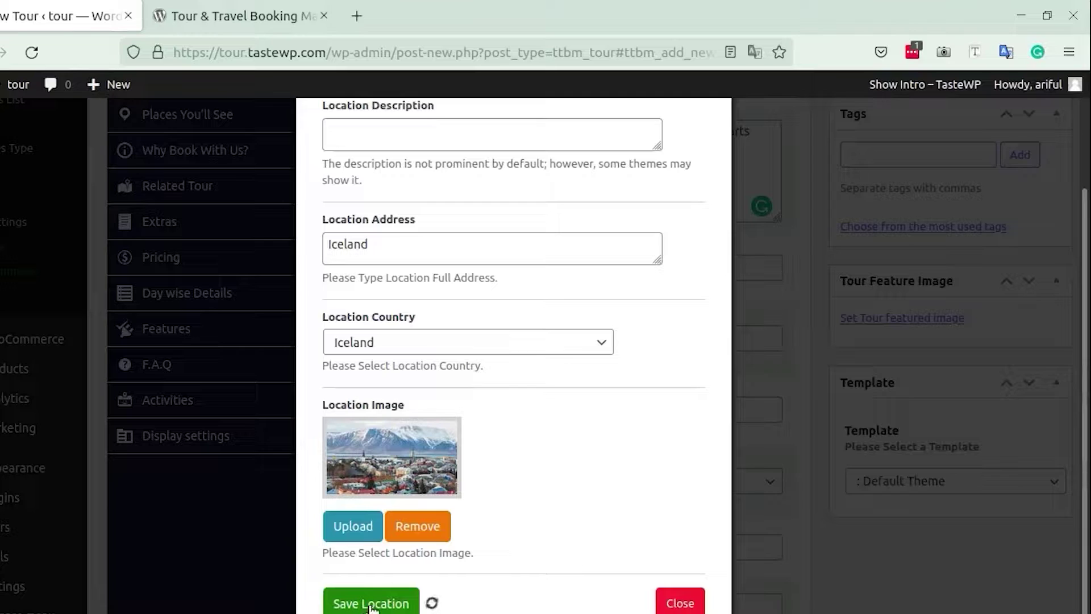
left_click(555, 459)
Finish the max people entry and change the Date Configuration tour duration from 3 to 5
type("50")
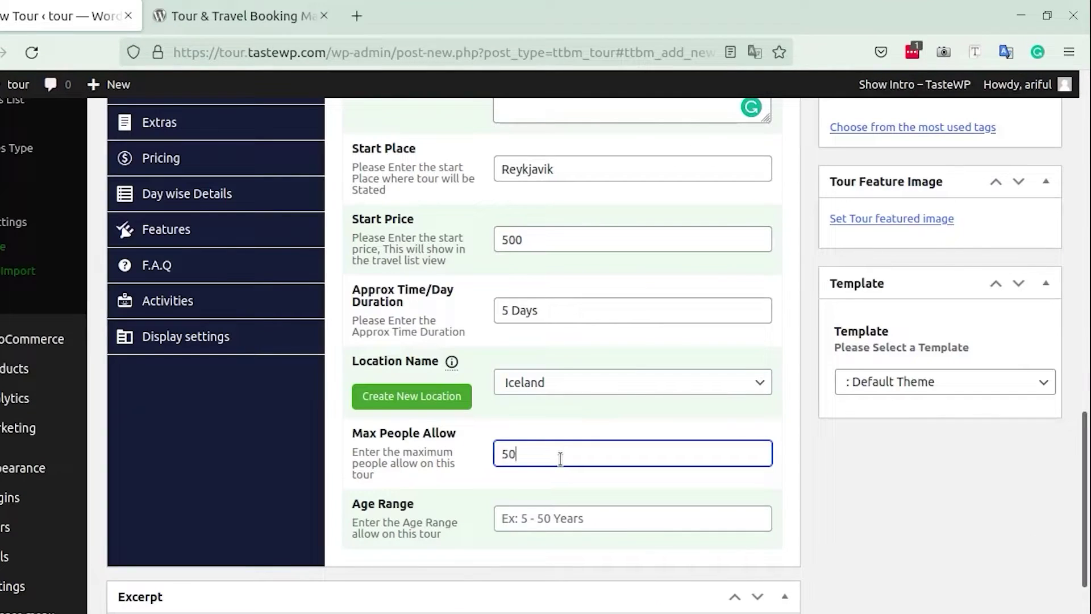
left_click(555, 518)
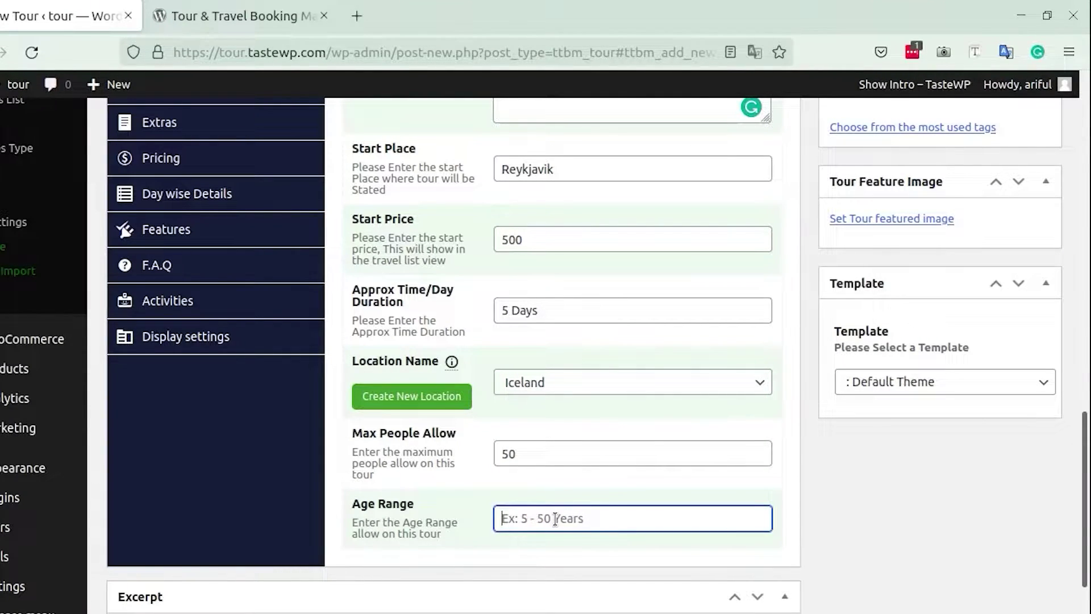
scroll(555, 518, "up", 5)
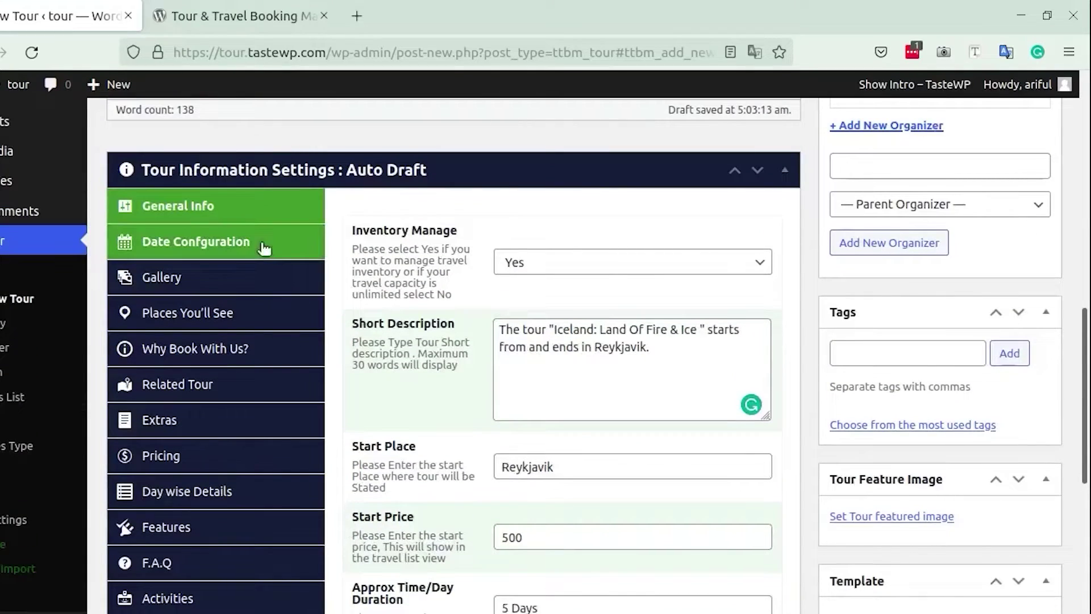
left_click(264, 248)
left_click(540, 236)
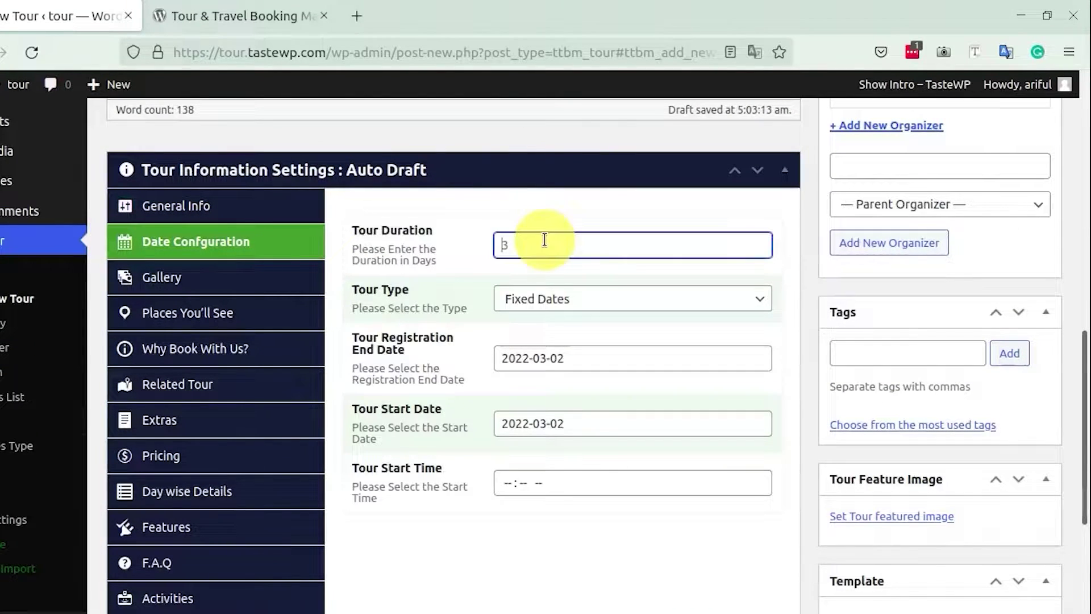
key("BackSpace")
type("5")
left_click(562, 271)
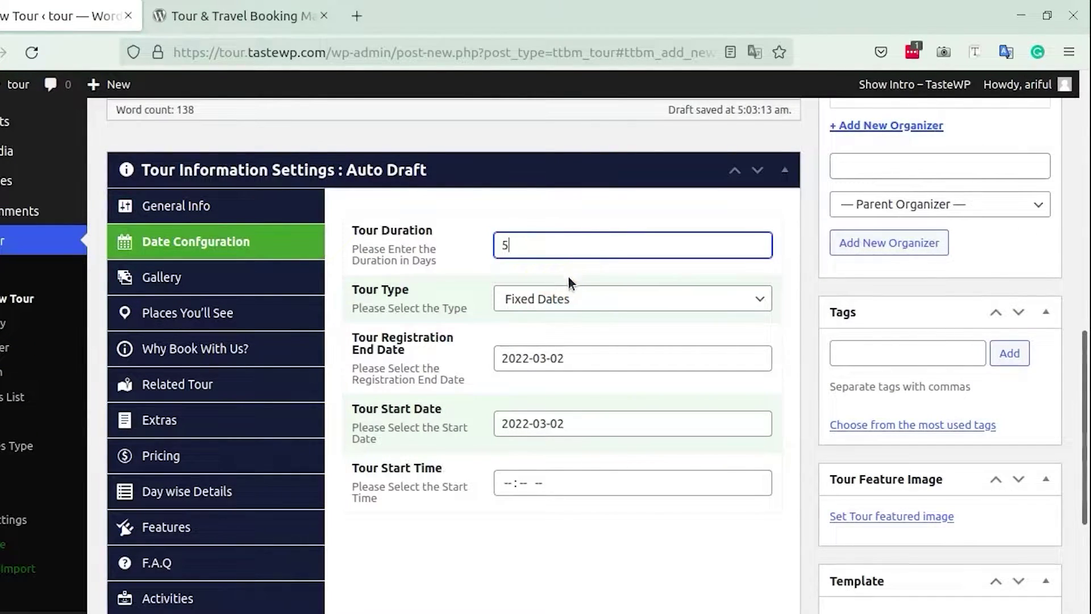
Set registration end date to 20 March 2022 and tour start date to 1 April 2022
left_click(579, 359)
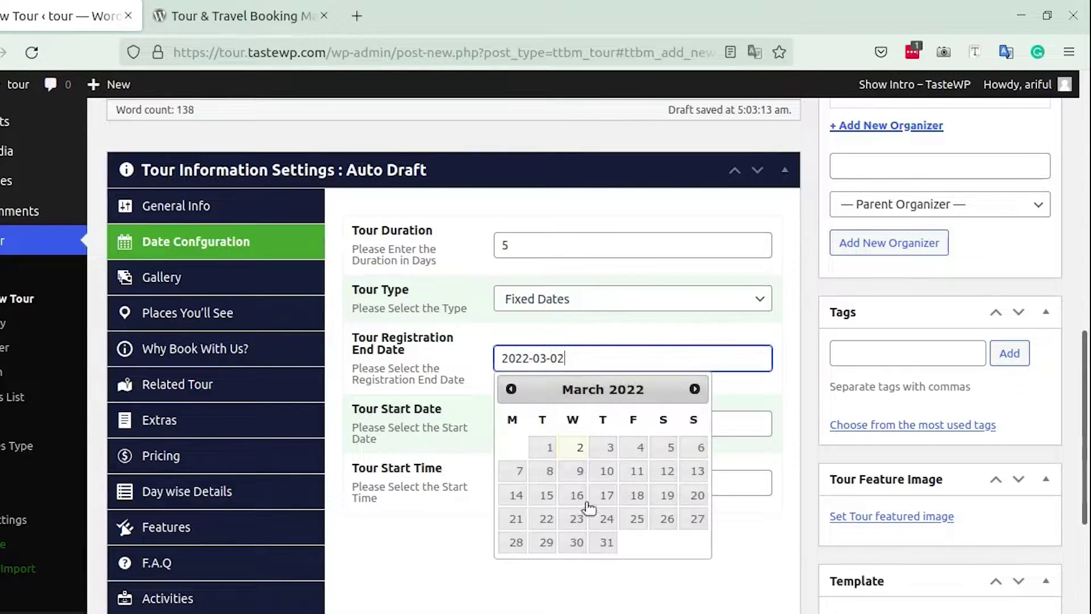
left_click(695, 496)
left_click(604, 415)
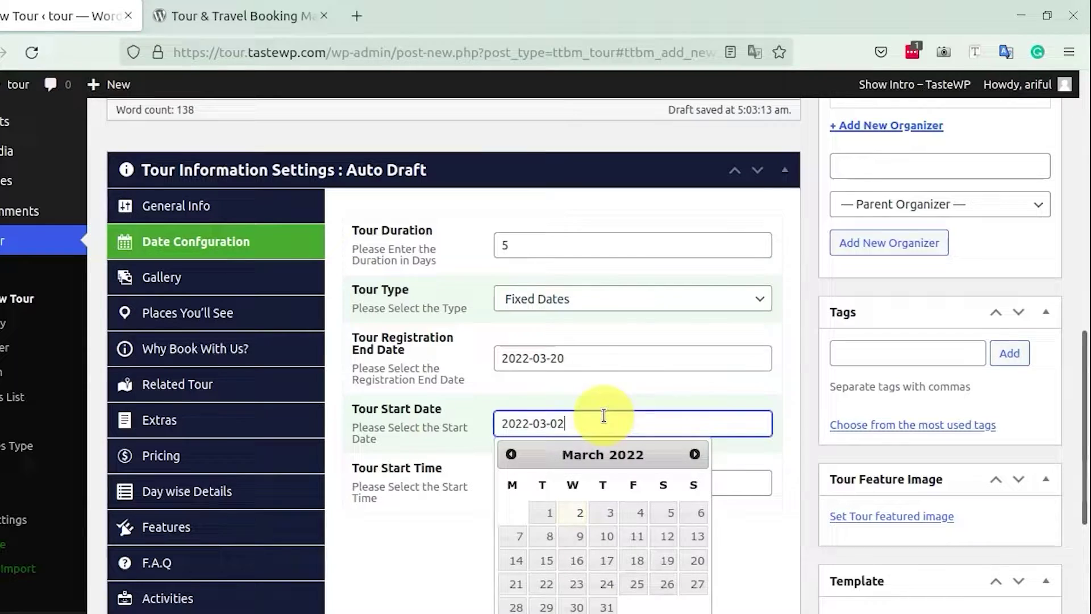
left_click(695, 454)
left_click(638, 513)
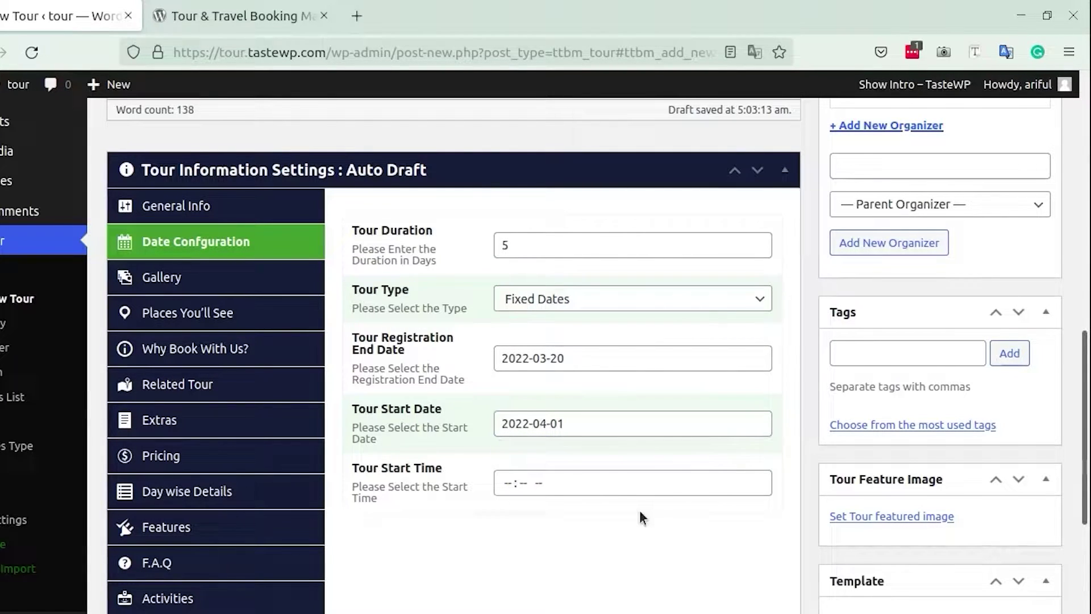
left_click(513, 486)
Set the start time to 09:00 AM and add all five Media Library images to the gallery
type("0900a")
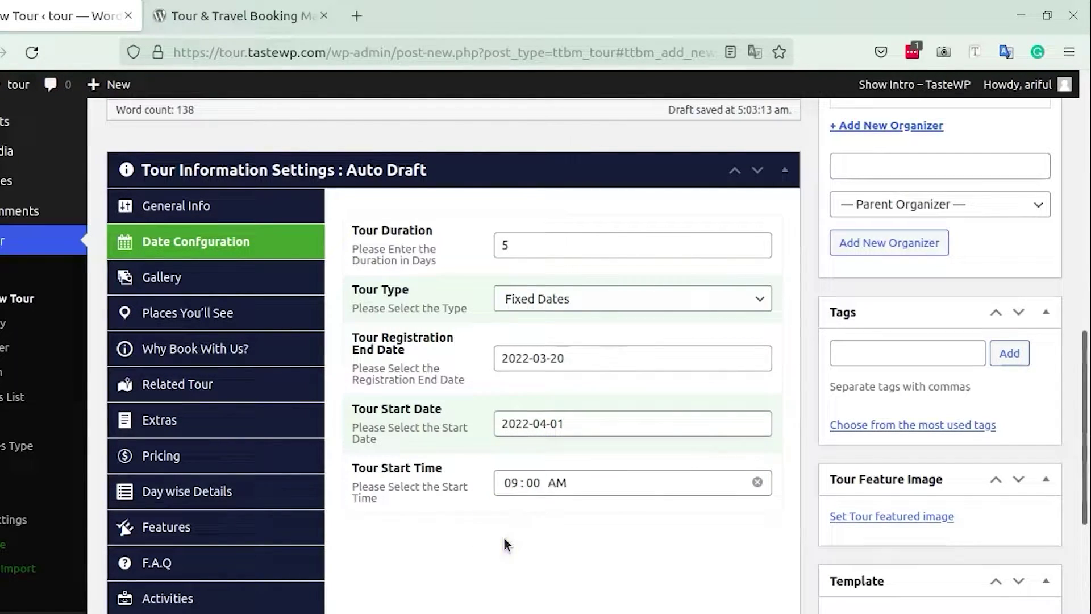
left_click(196, 284)
left_click(562, 241)
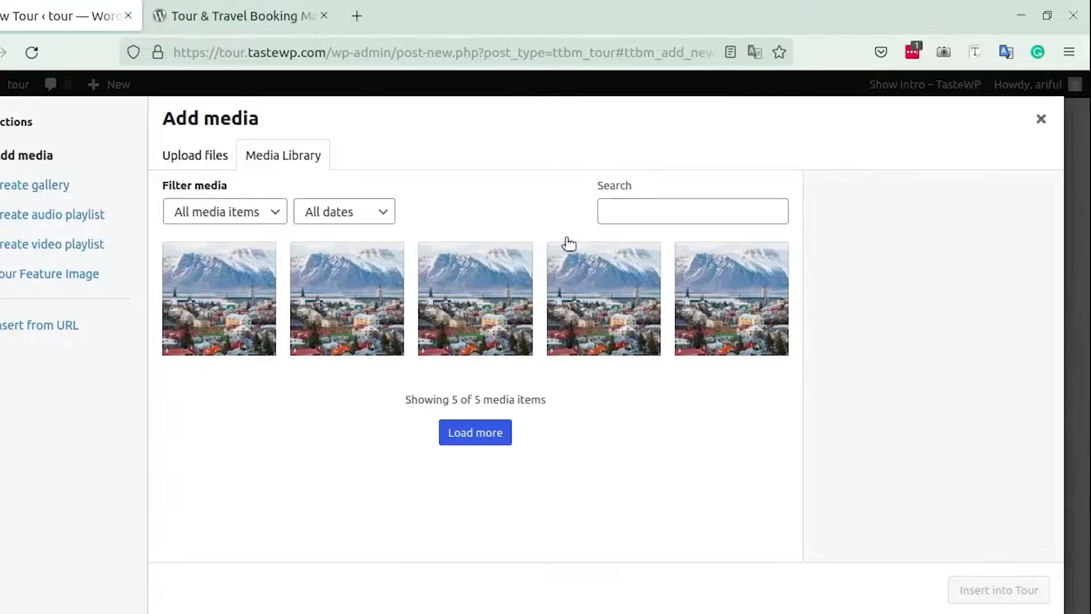
left_click(217, 261)
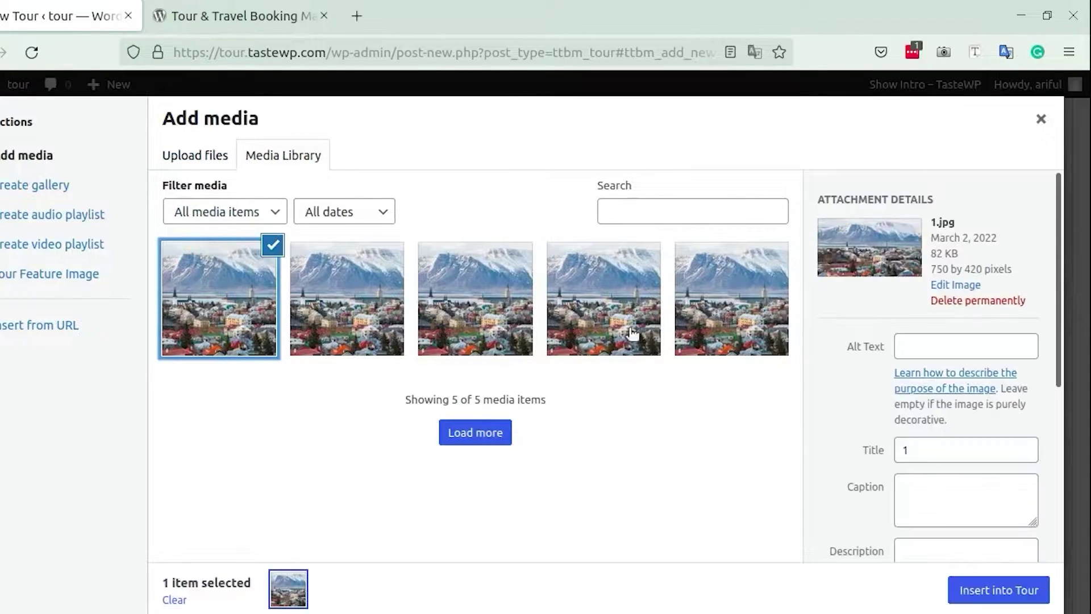
left_click(734, 317, "shift")
left_click(977, 591)
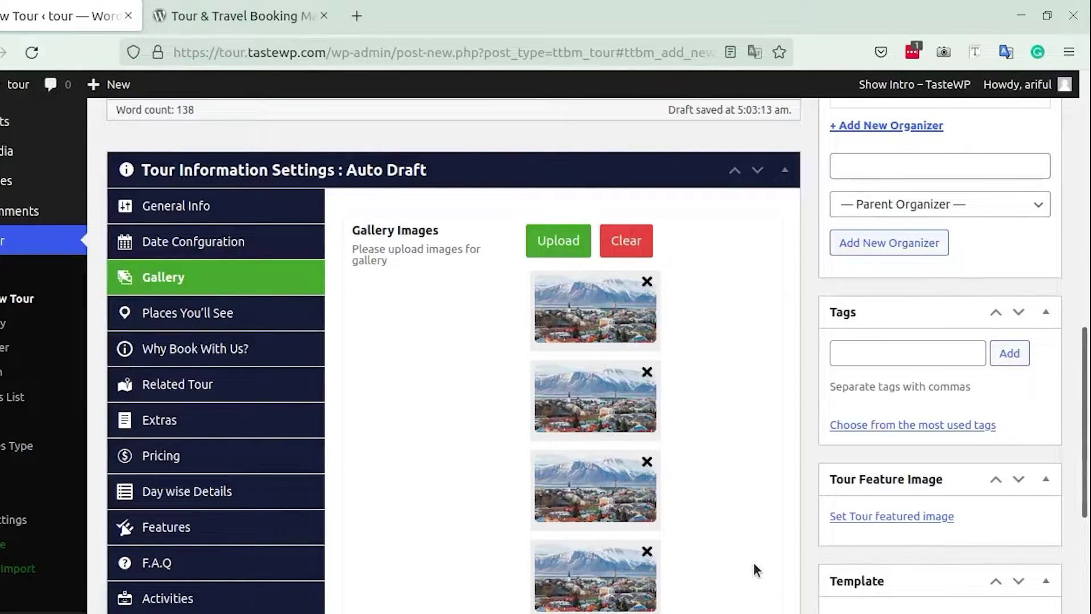
left_click(230, 321)
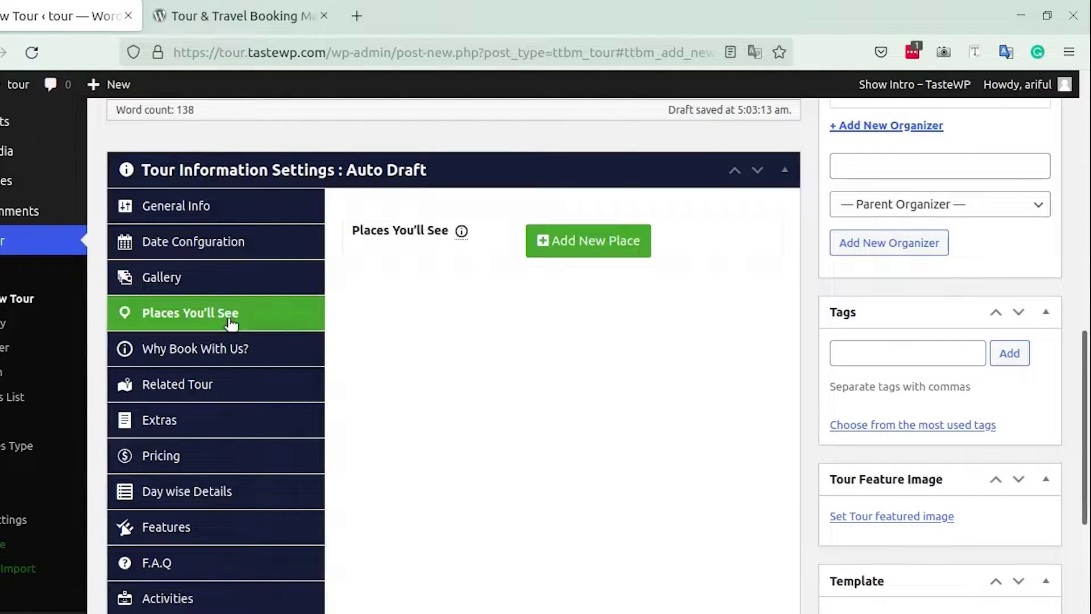
Add a new place entry to the tour and start creating a new place for it
left_click(569, 246)
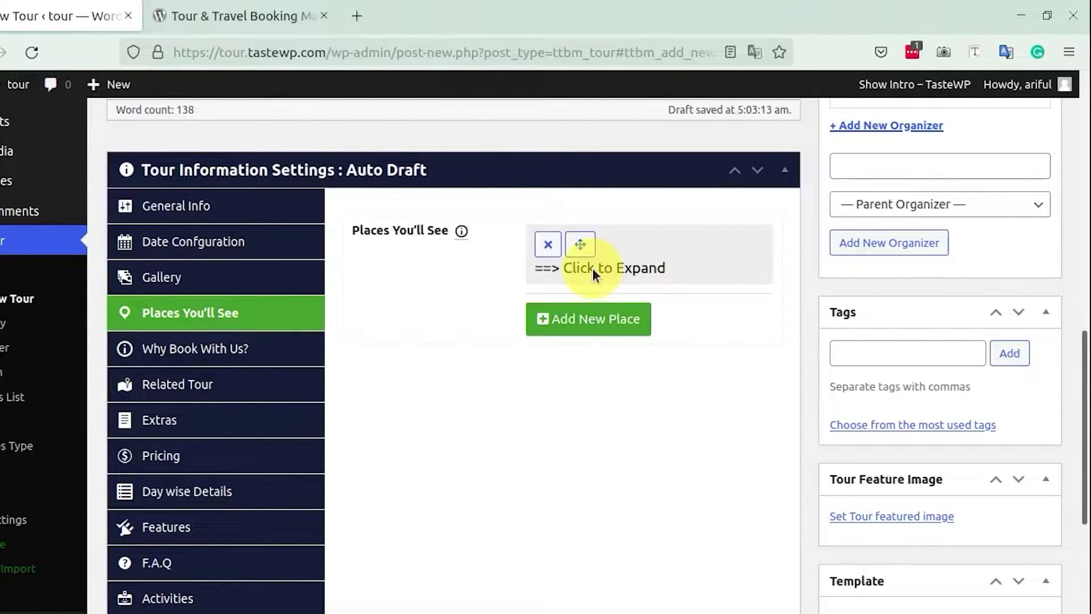
left_click(604, 272)
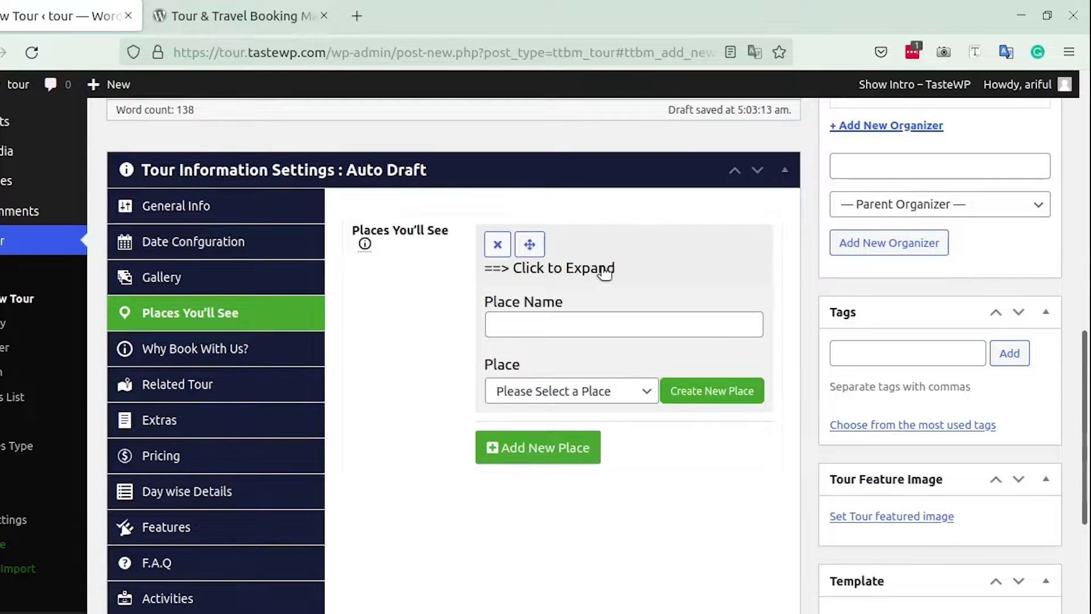
left_click(628, 392)
left_click(641, 394)
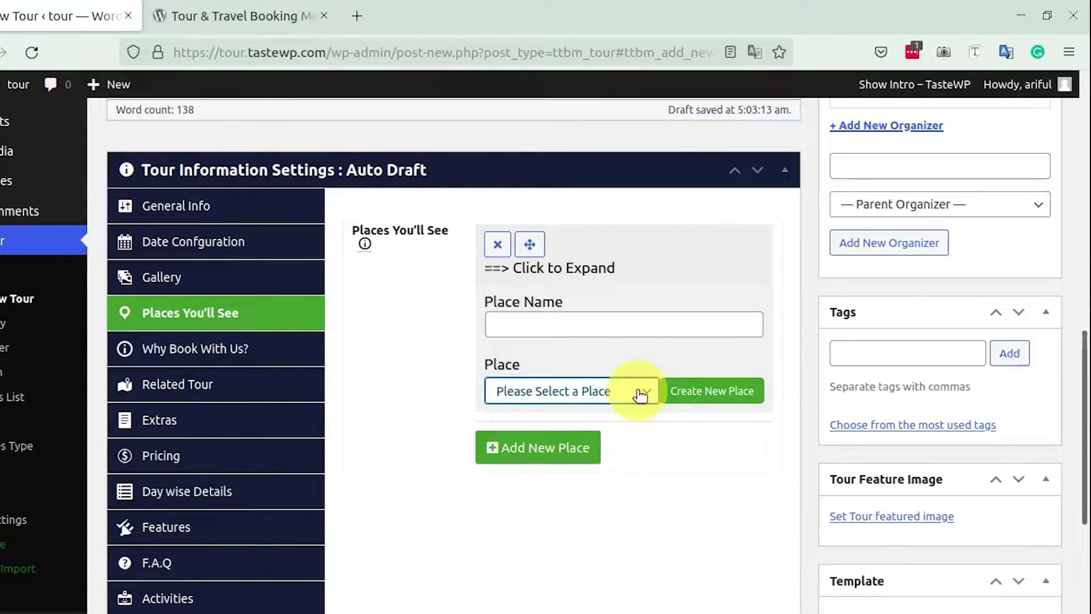
left_click(705, 392)
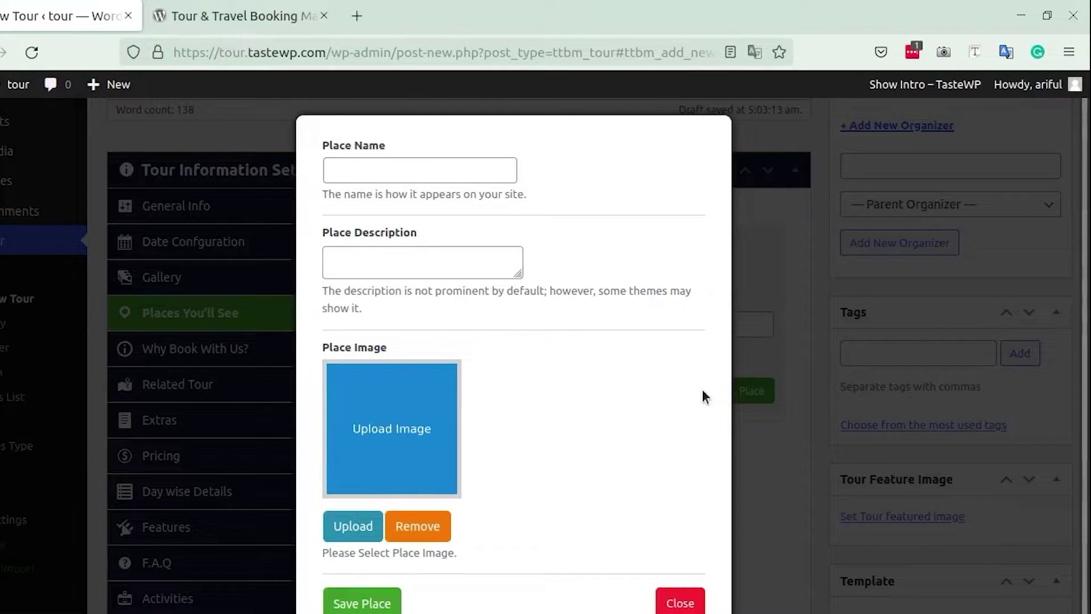
Name the new place 'Reykjavík - Golden Circle' and begin choosing its image
left_click(376, 170)
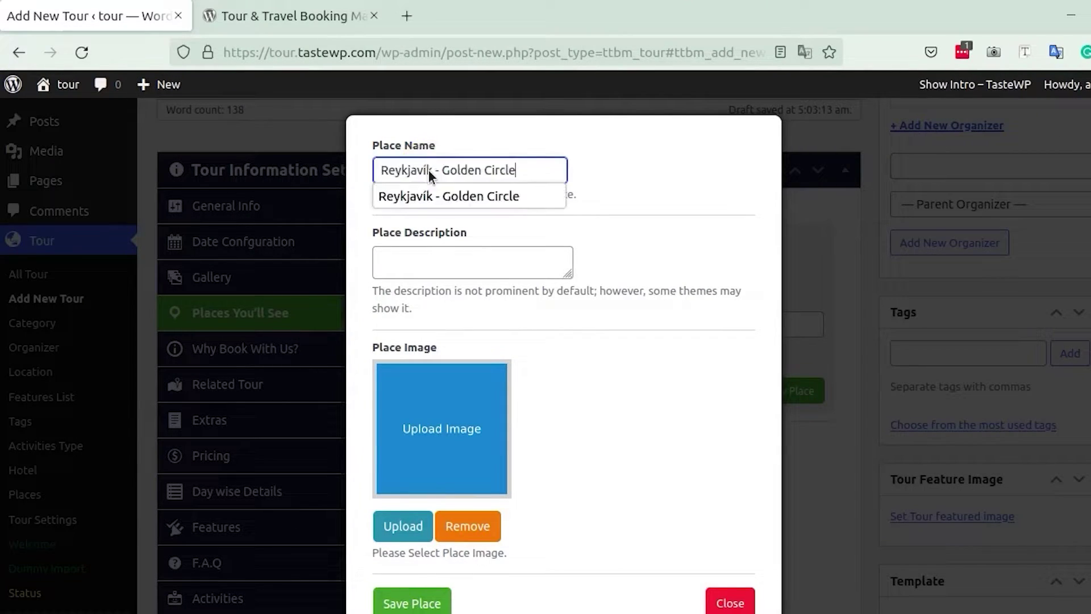
left_click(399, 194)
left_click(455, 449)
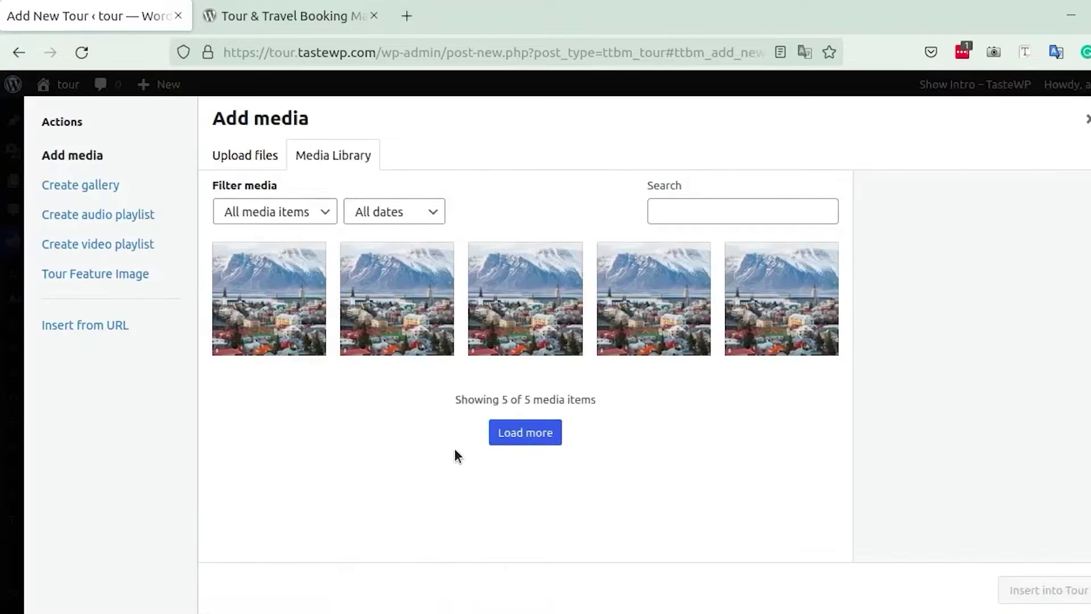
left_click(238, 159)
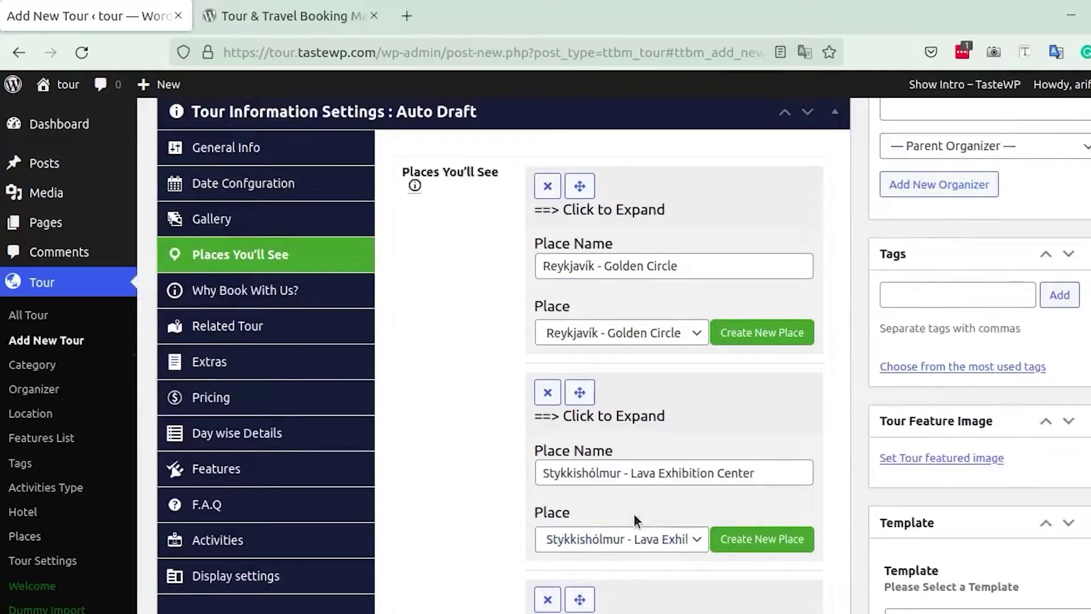
scroll(633, 513, "up", 5)
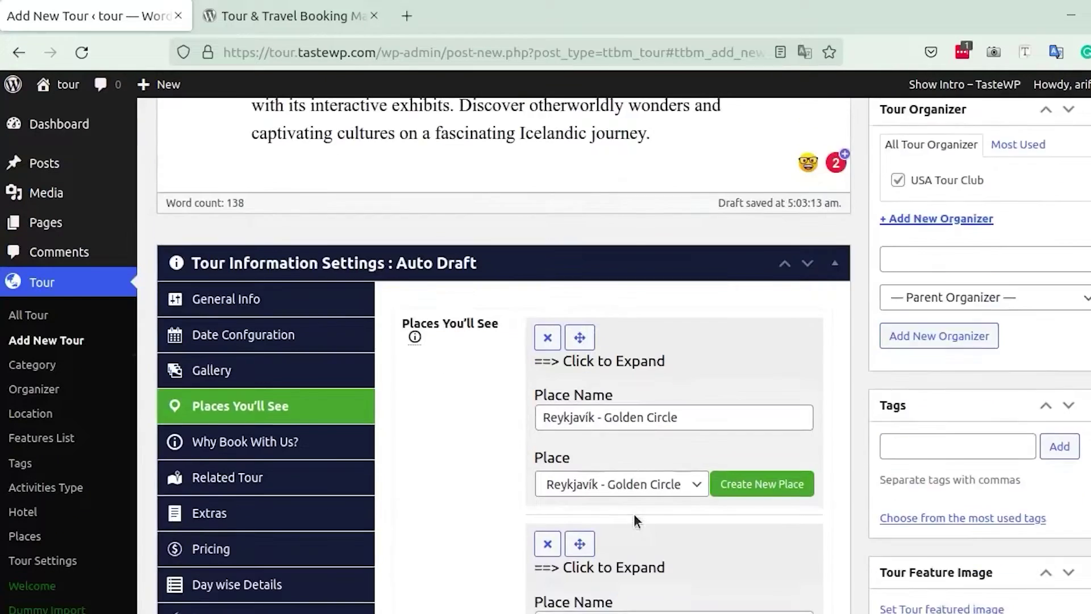
left_click(309, 390)
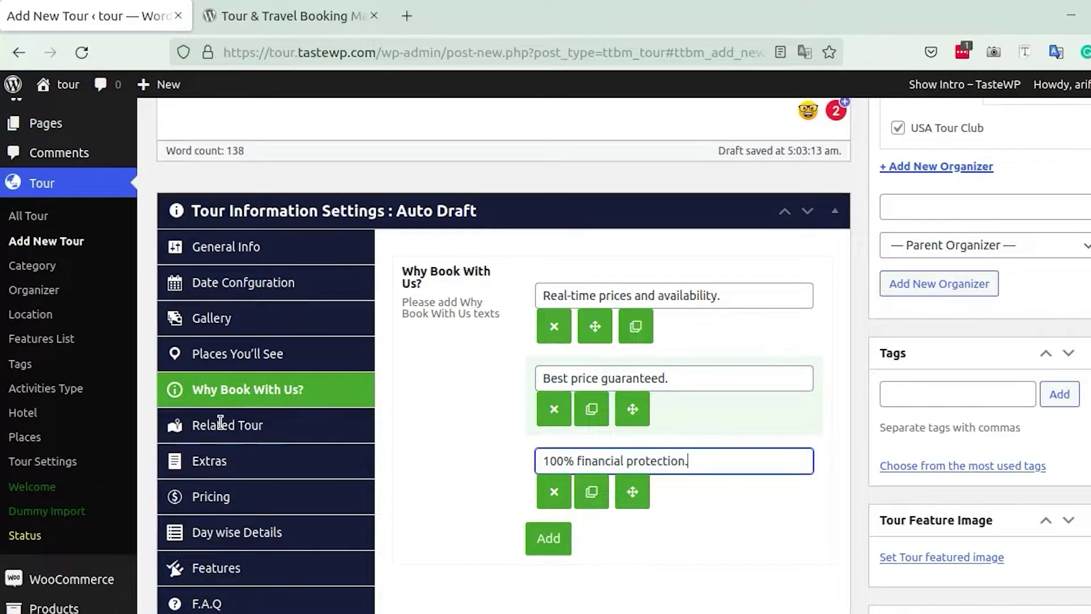
Fill the tour's Extras contact phone and contact e-mail from saved suggestions
left_click(257, 435)
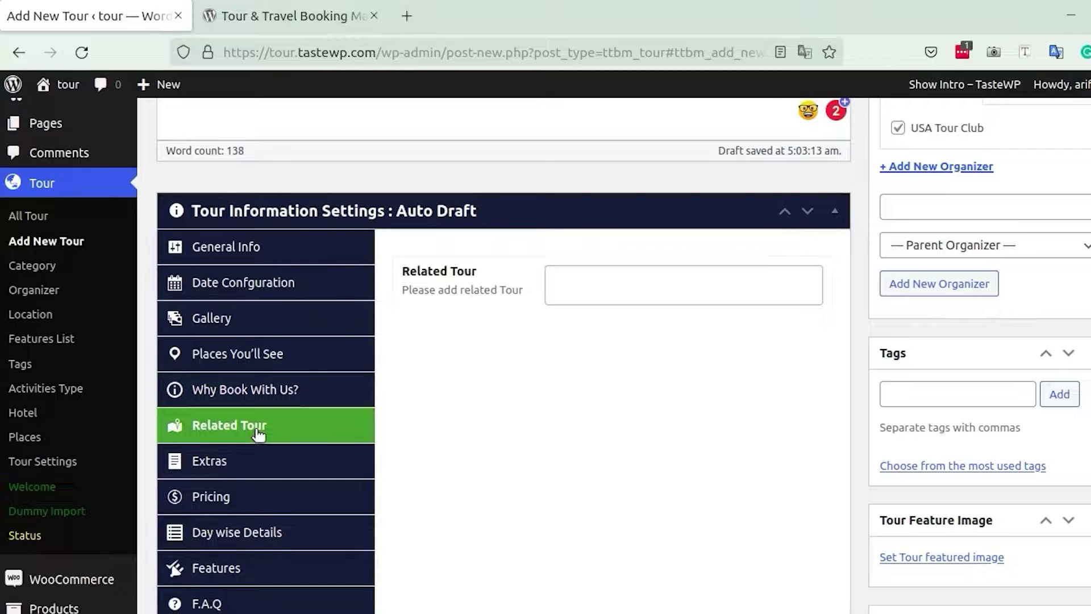
left_click(250, 460)
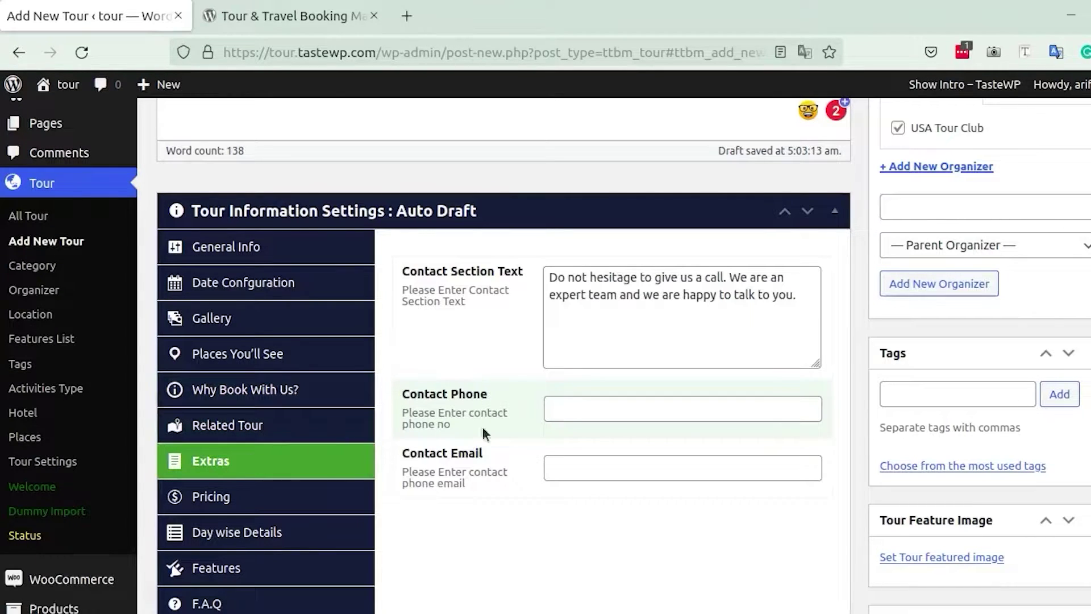
left_click(585, 415)
left_click(589, 434)
left_click(582, 467)
left_click(586, 495)
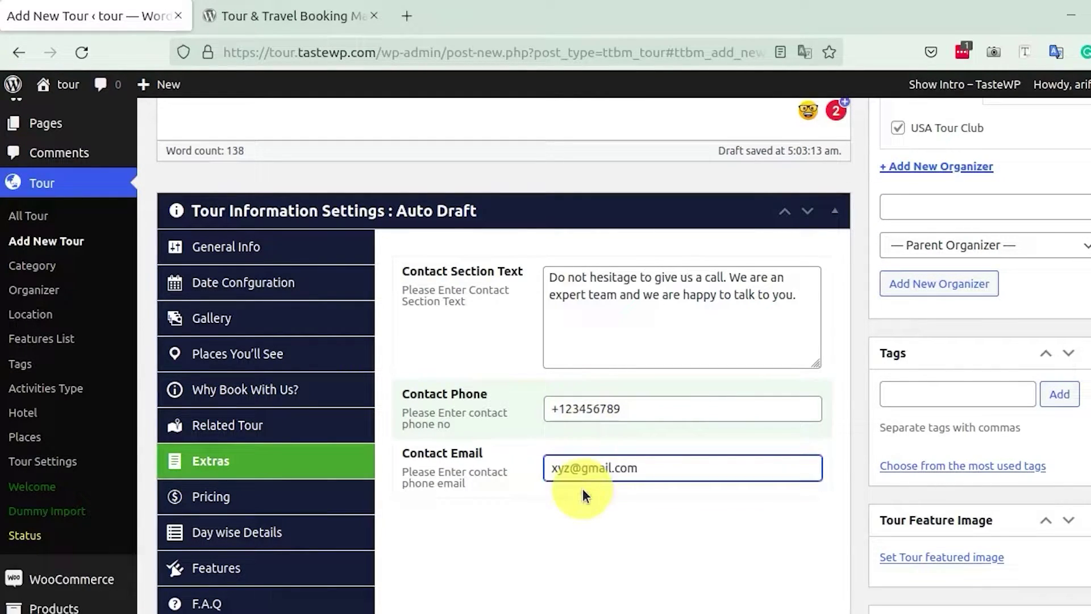
left_click(285, 504)
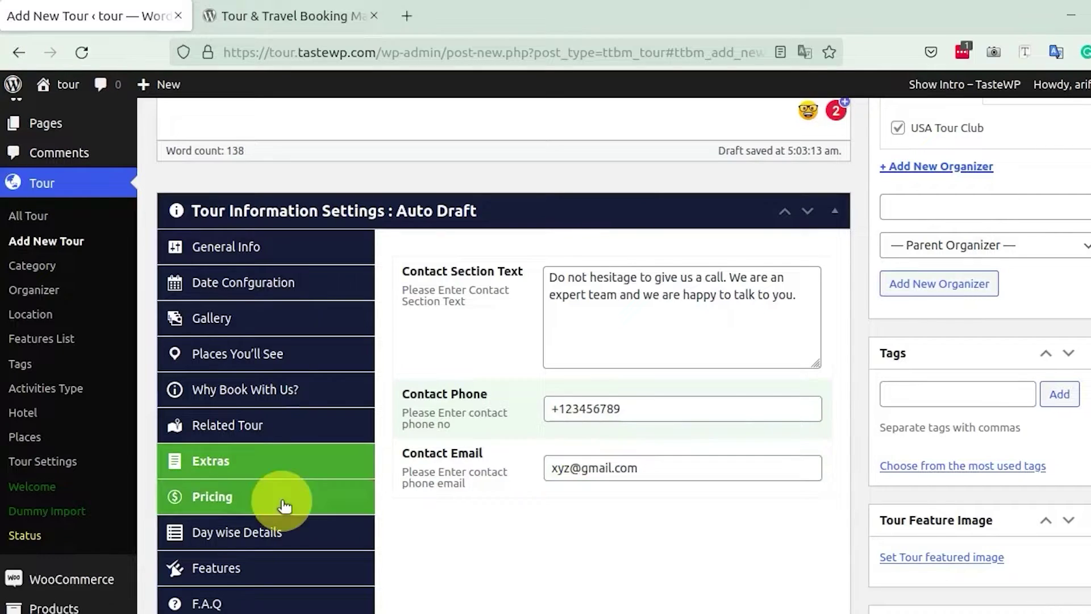
scroll(479, 497, "down", 2)
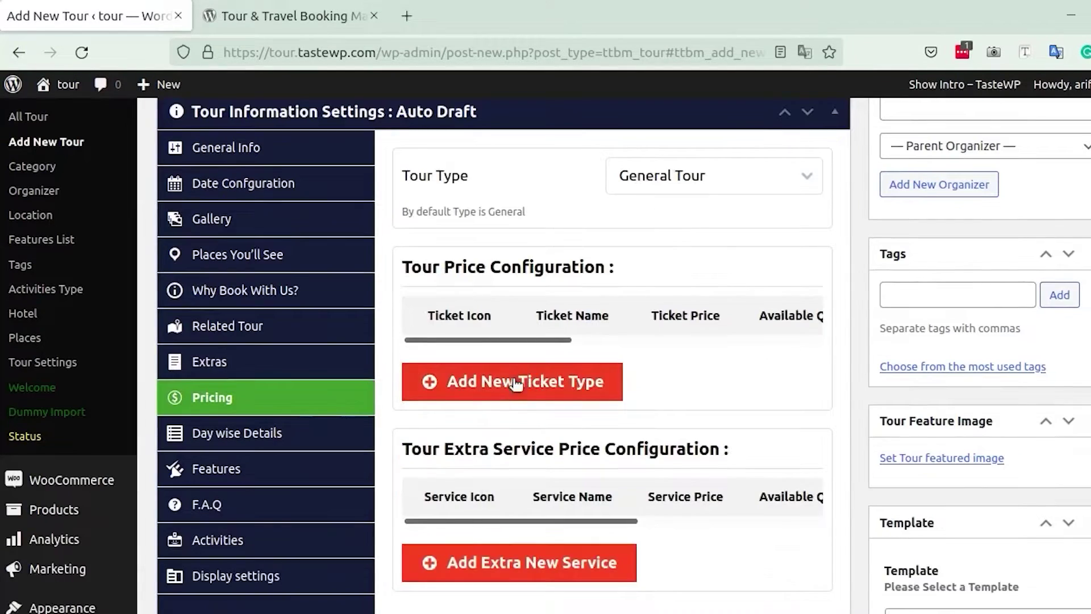
Add an Adult ticket row priced 500 with an available quantity of 50
left_click(513, 381)
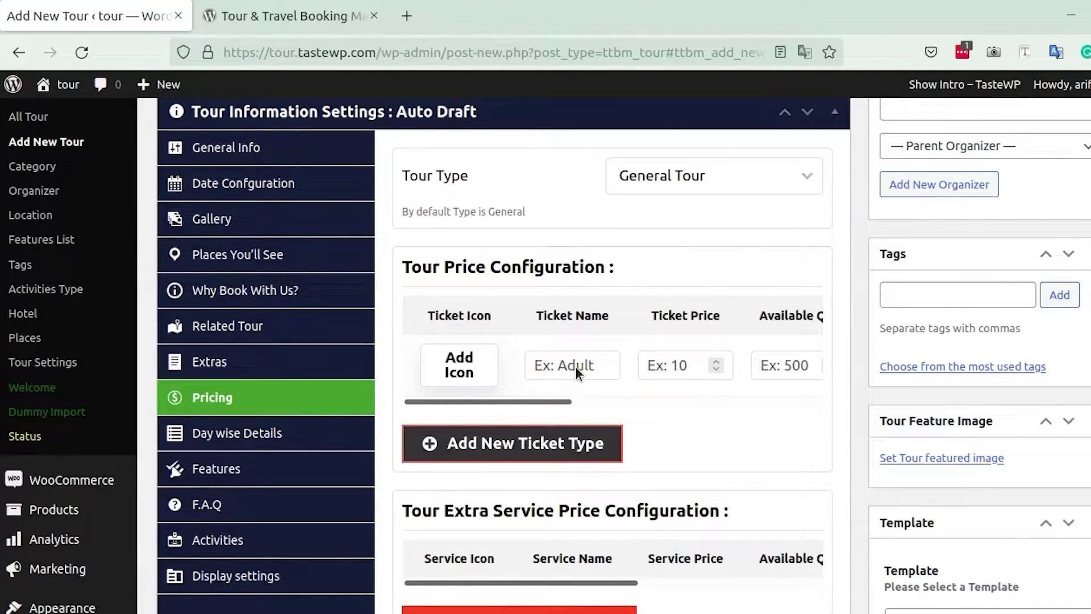
left_click(559, 363)
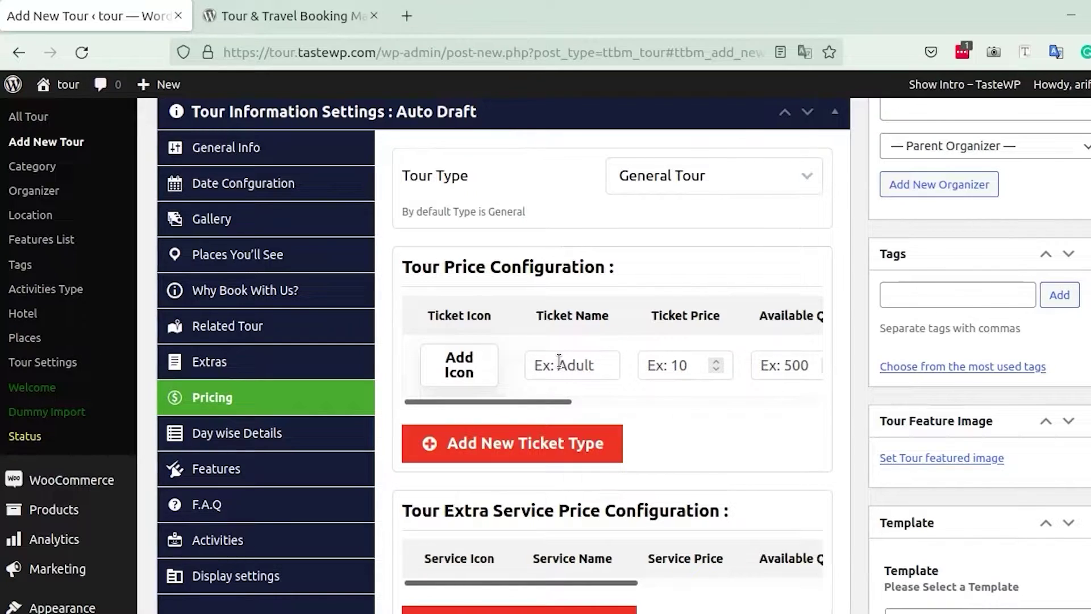
type("Ad")
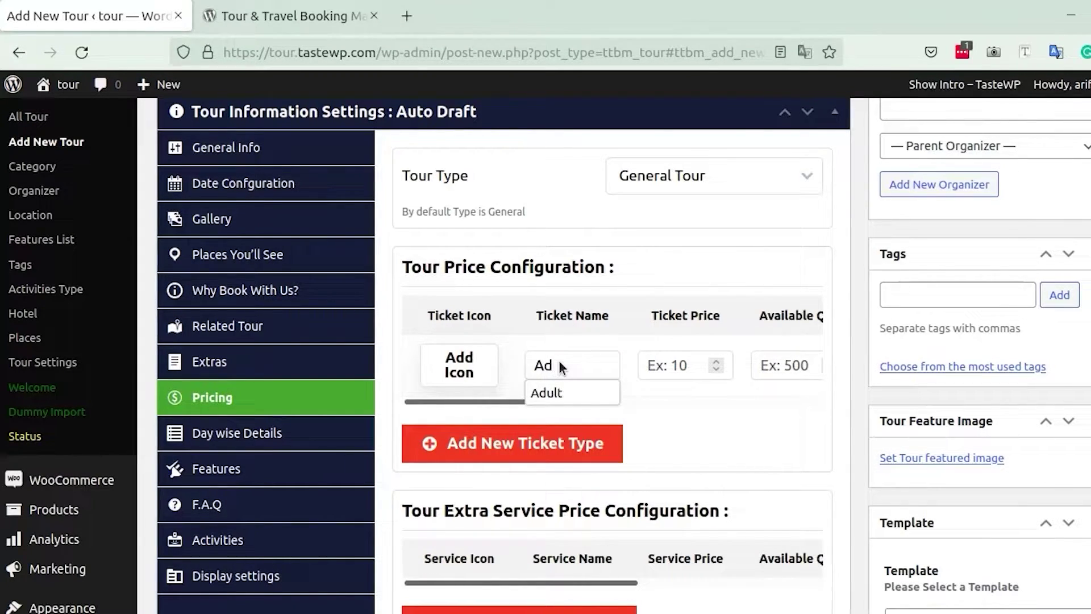
key("BackSpace")
key("BackSpace")
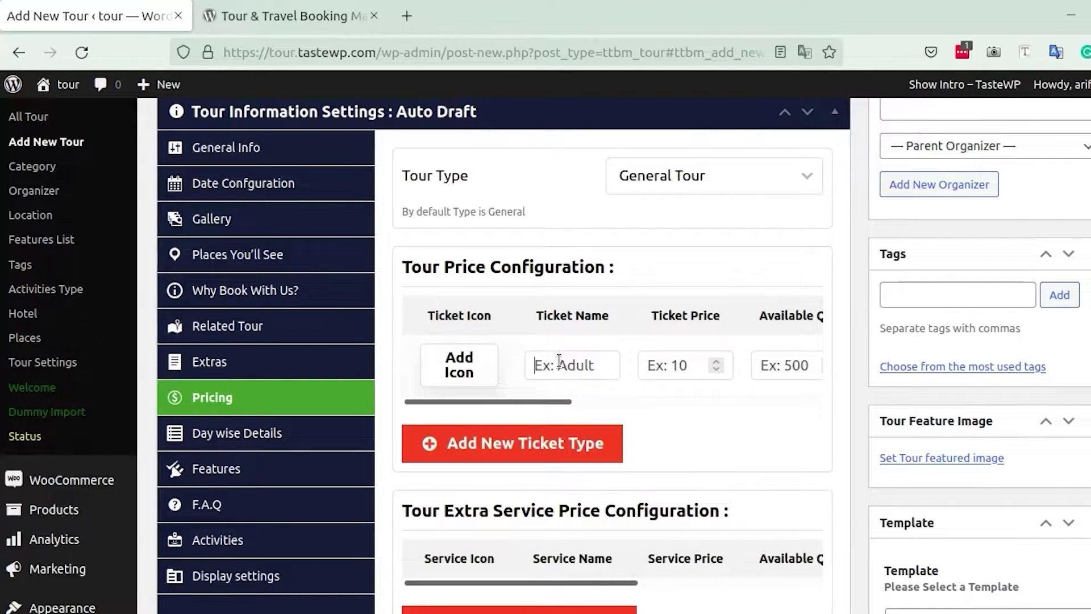
type("Adu")
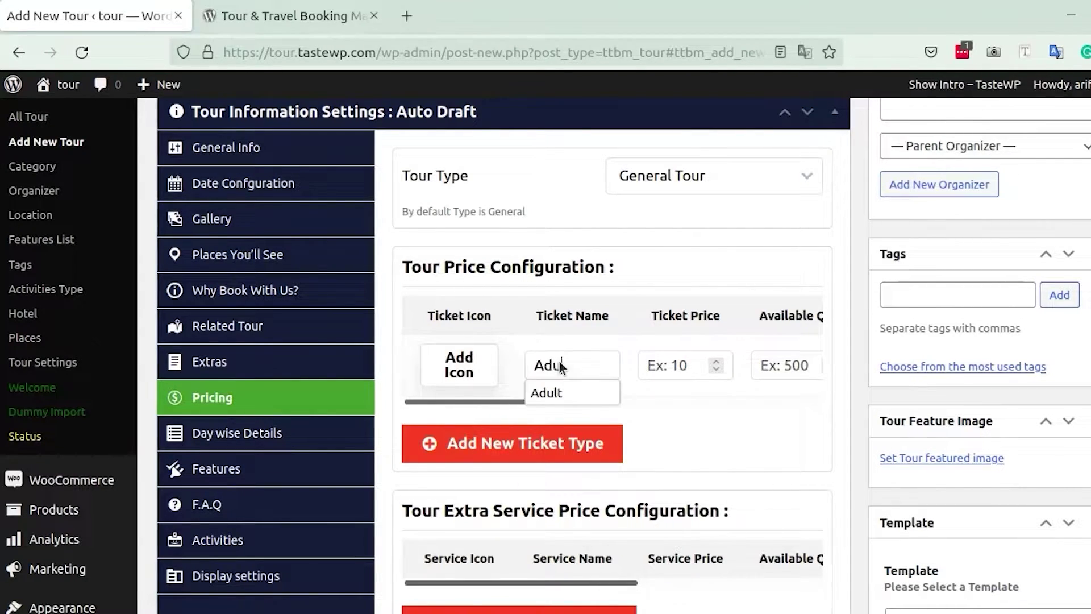
type("lt")
left_click(679, 367)
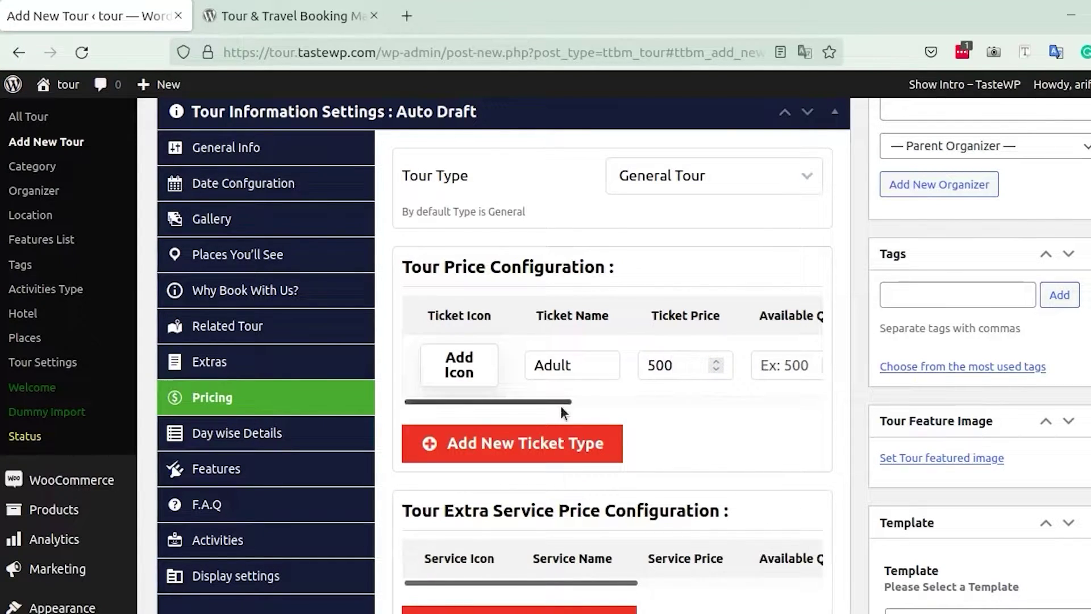
left_click_drag(564, 401, 658, 401)
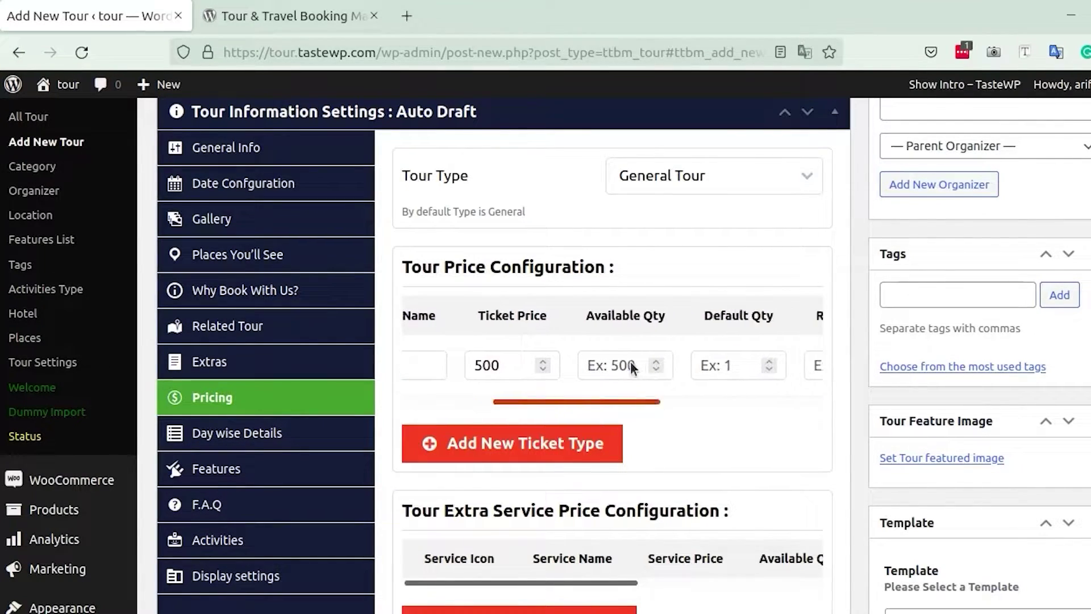
left_click(622, 367)
type("50")
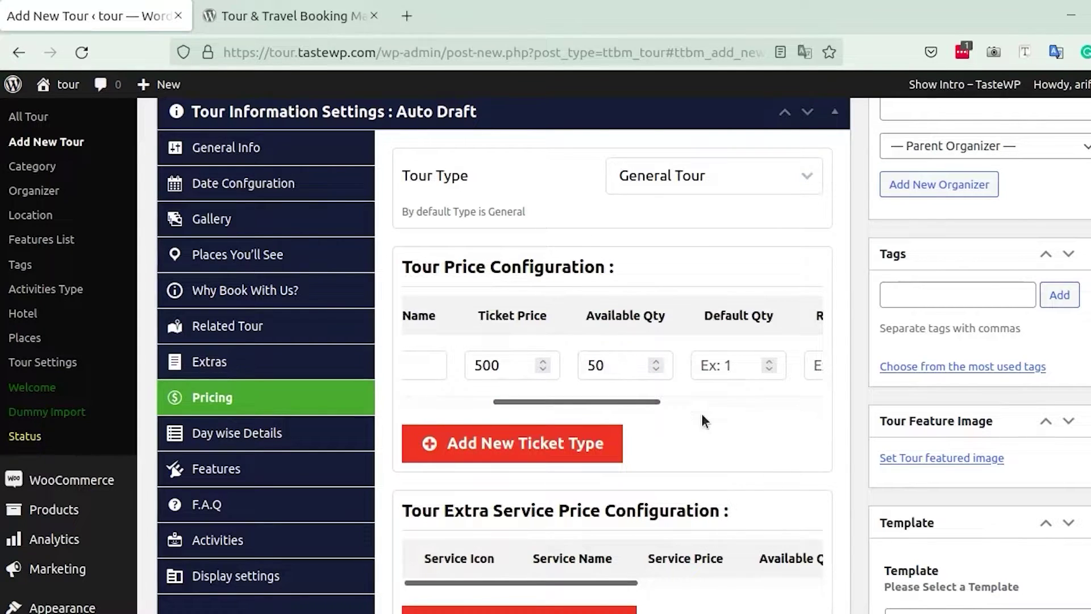
left_click_drag(655, 401, 545, 401)
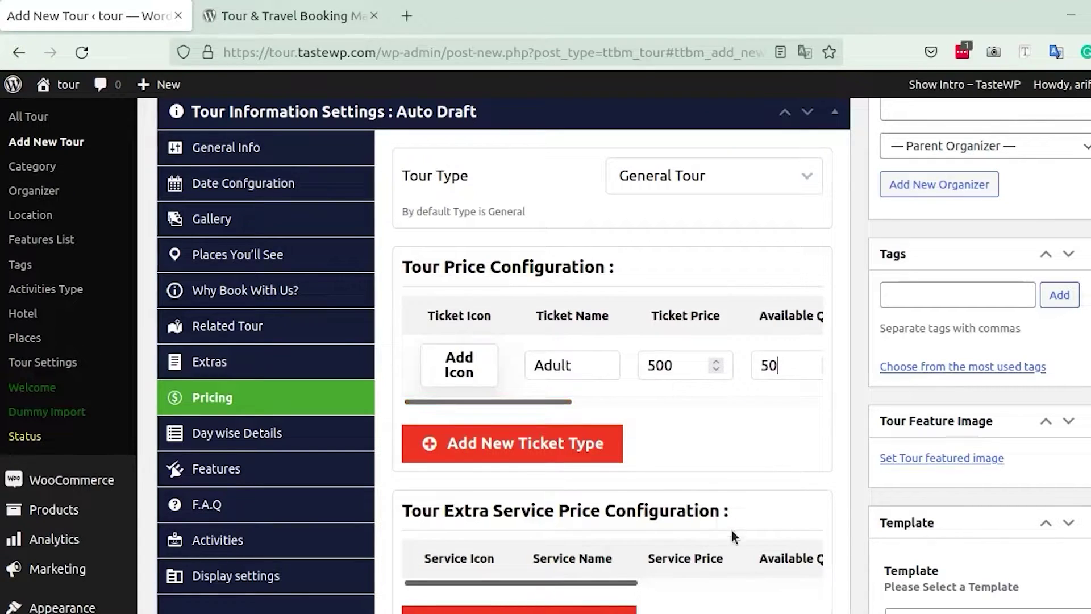
Add a T-Shirt extra service with price 5 and 100 available
scroll(741, 563, "down", 3)
left_click(573, 523)
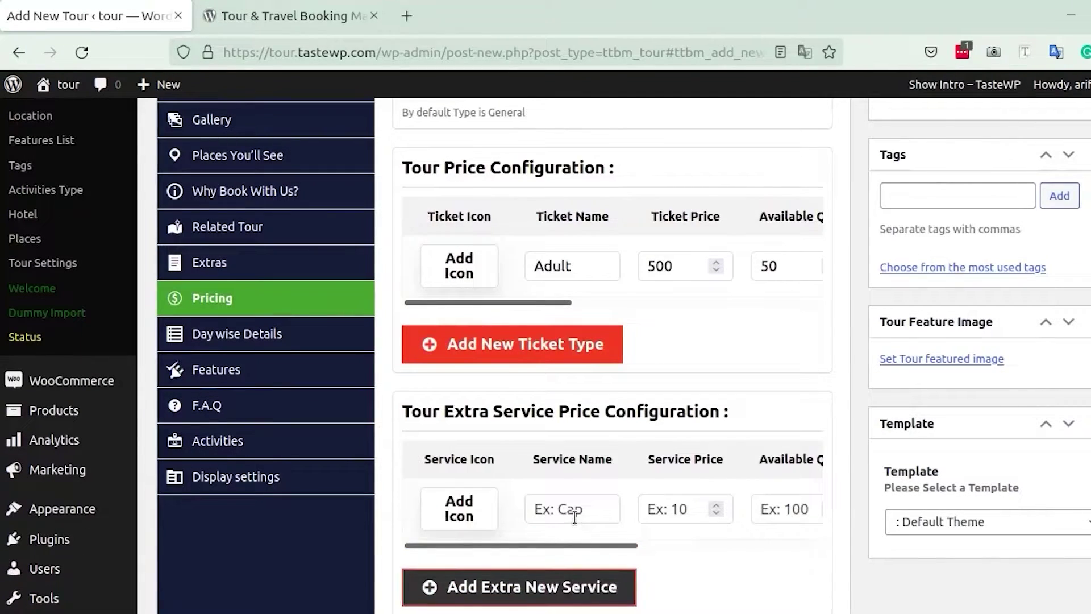
left_click(574, 517)
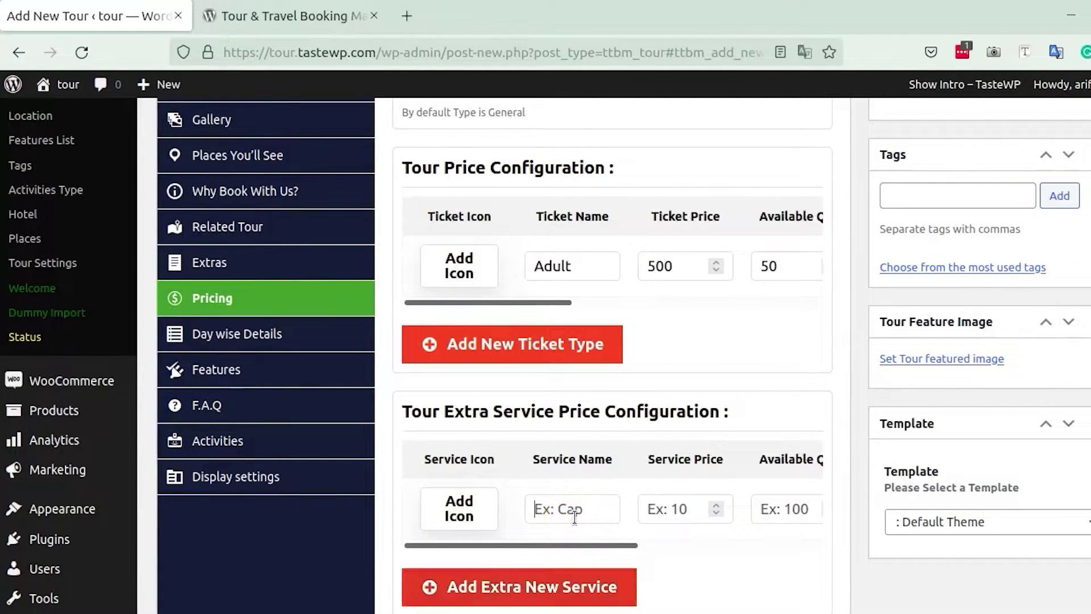
type("T-")
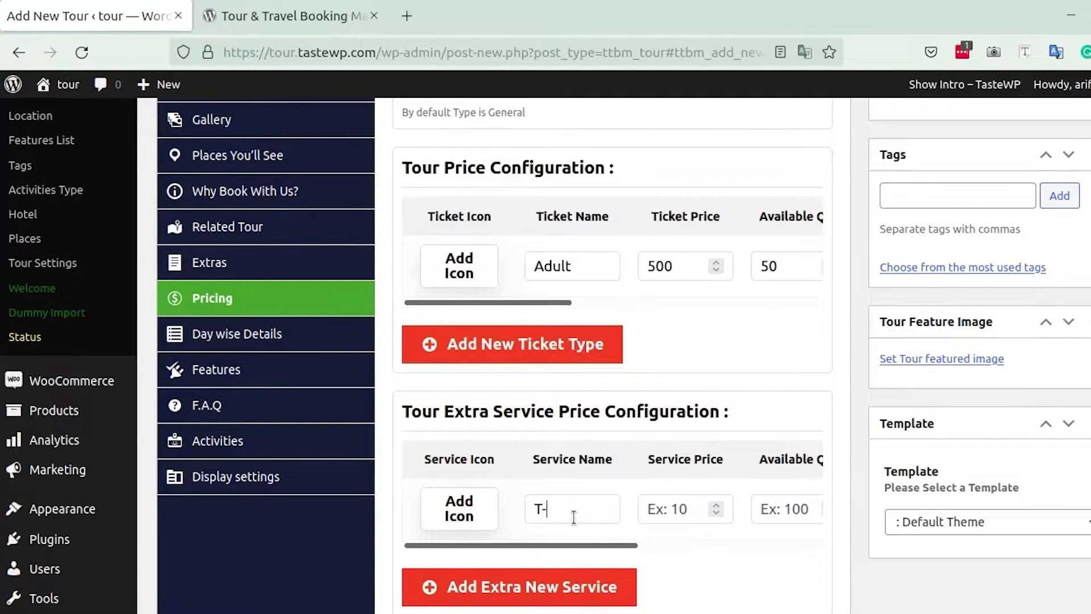
type("Shirt")
left_click(678, 504)
type("5")
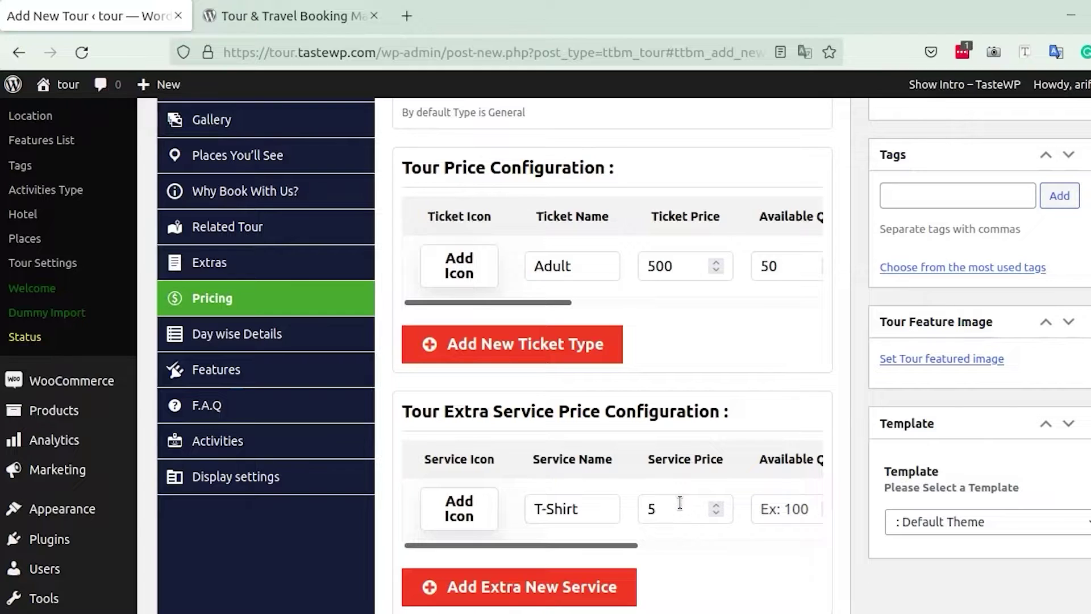
scroll(680, 506, "right", 3)
left_click(714, 509)
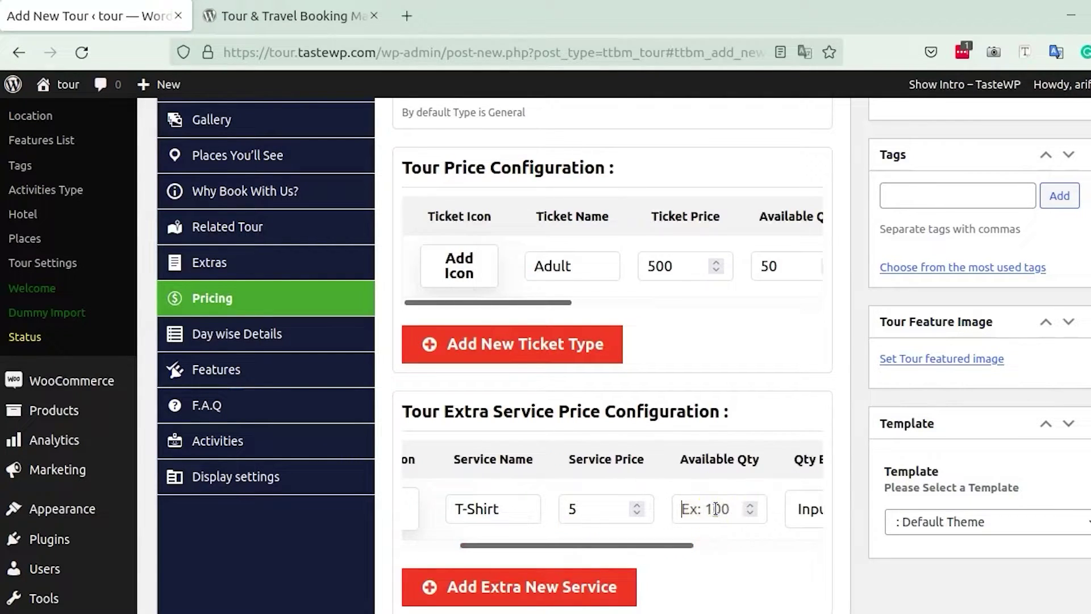
left_click(280, 331)
scroll(396, 410, "up", 3)
Add five Day wise Details entries to the tour's itinerary
left_click(508, 311)
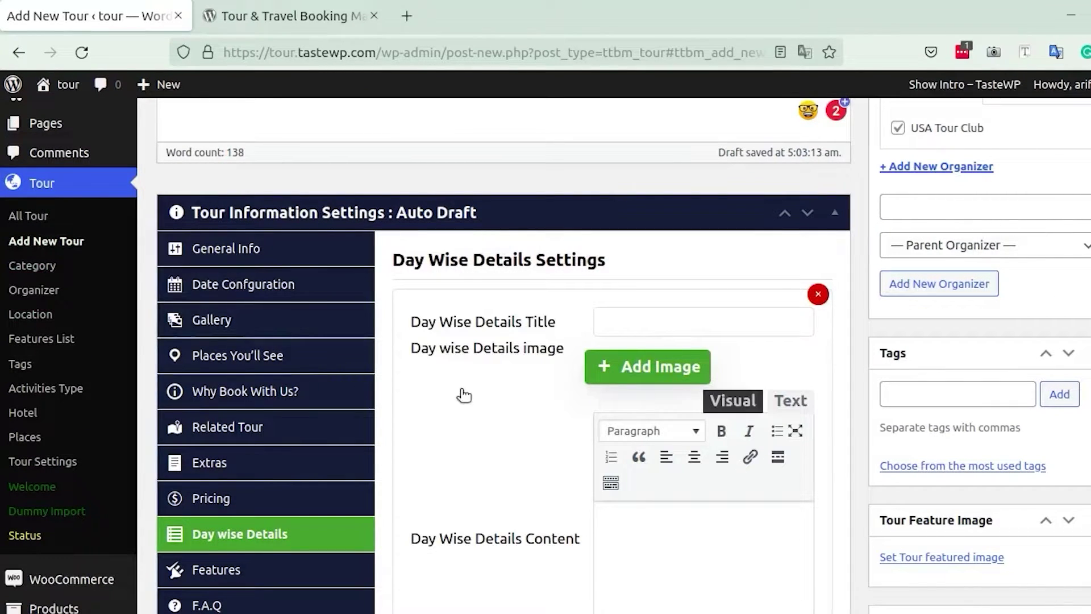
scroll(463, 395, "down", 4)
scroll(464, 398, "down", 2)
left_click(482, 451)
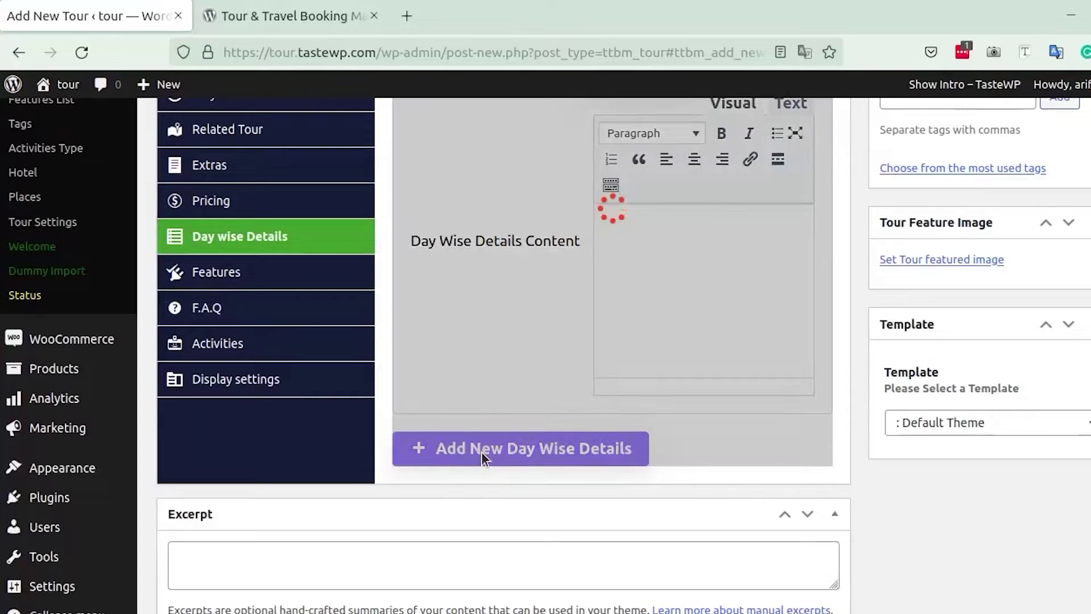
scroll(484, 457, "down", 2)
scroll(484, 457, "down", 8)
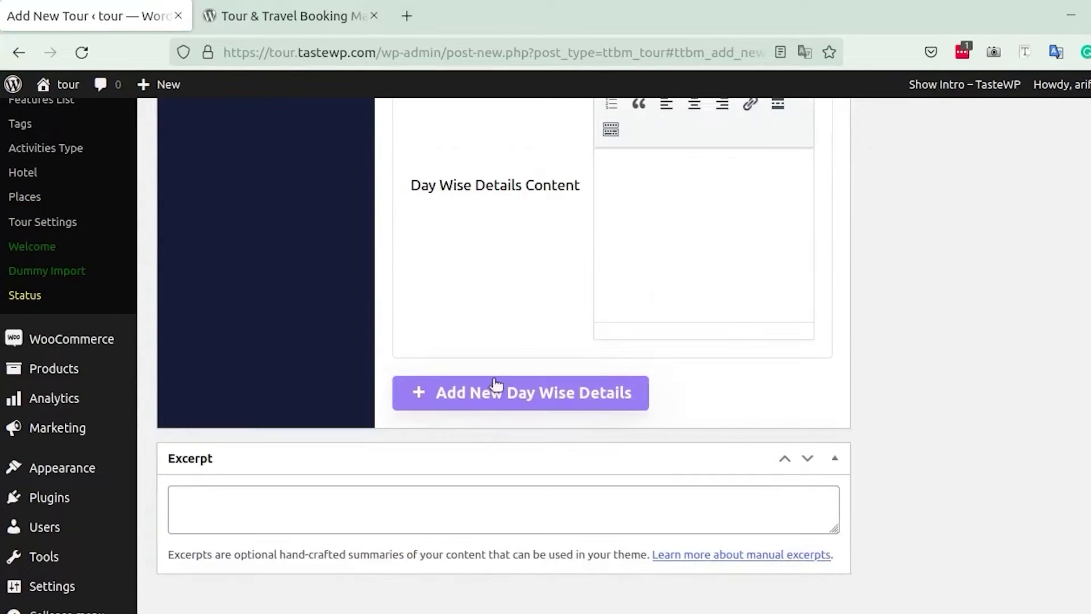
left_click(494, 399)
scroll(497, 410, "down", 7)
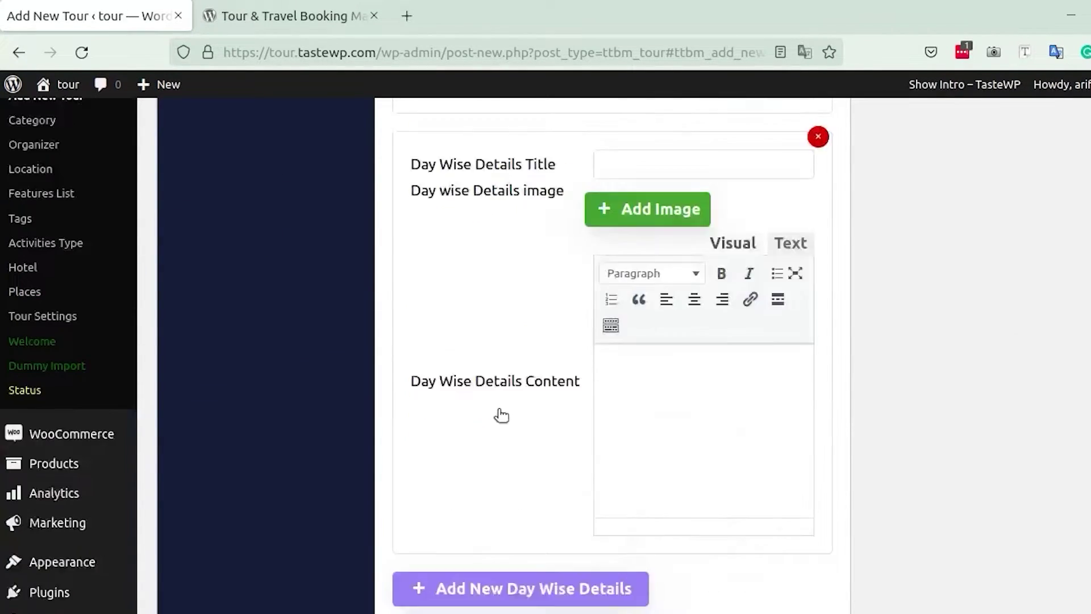
left_click(502, 436)
scroll(503, 438, "down", 7)
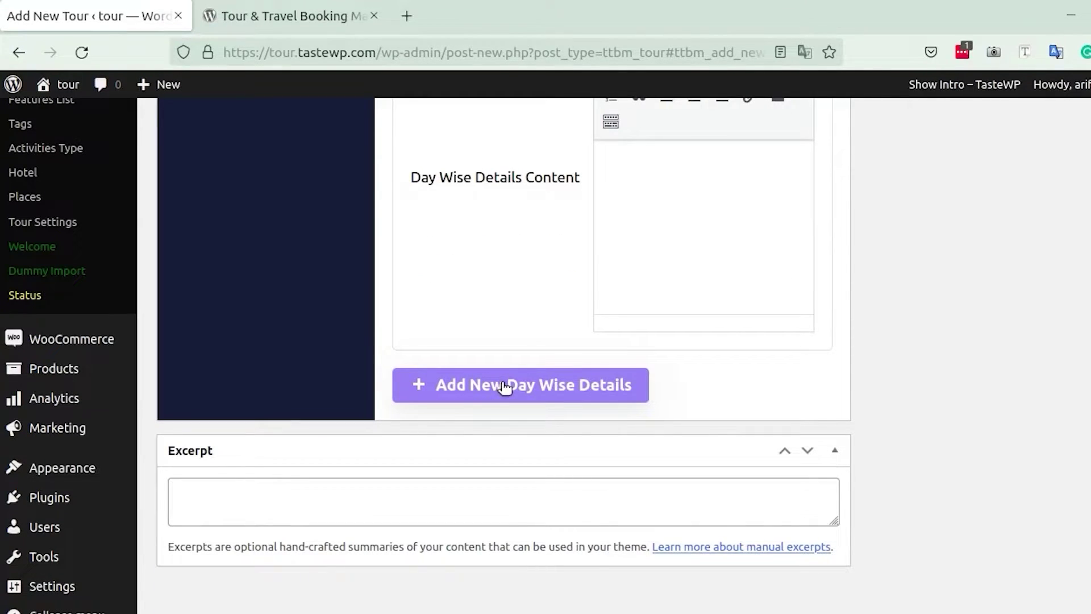
left_click(505, 386)
scroll(511, 512, "up", 20)
scroll(341, 455, "down", 4)
left_click(304, 391)
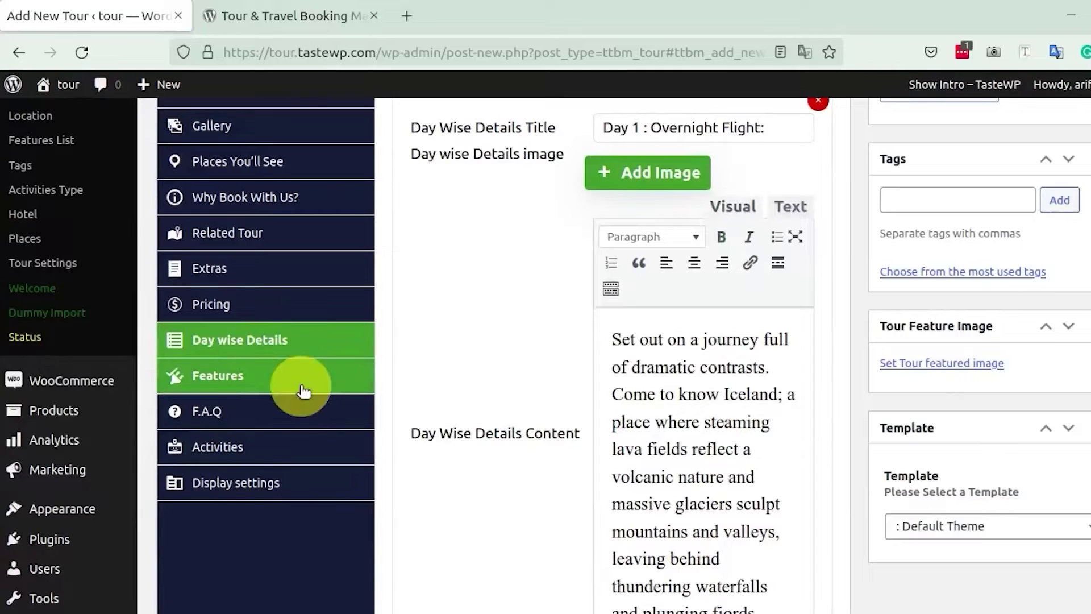
scroll(815, 478, "up", 4)
Create a new Meals tour feature with an arrow icon
scroll(815, 478, "down", 1)
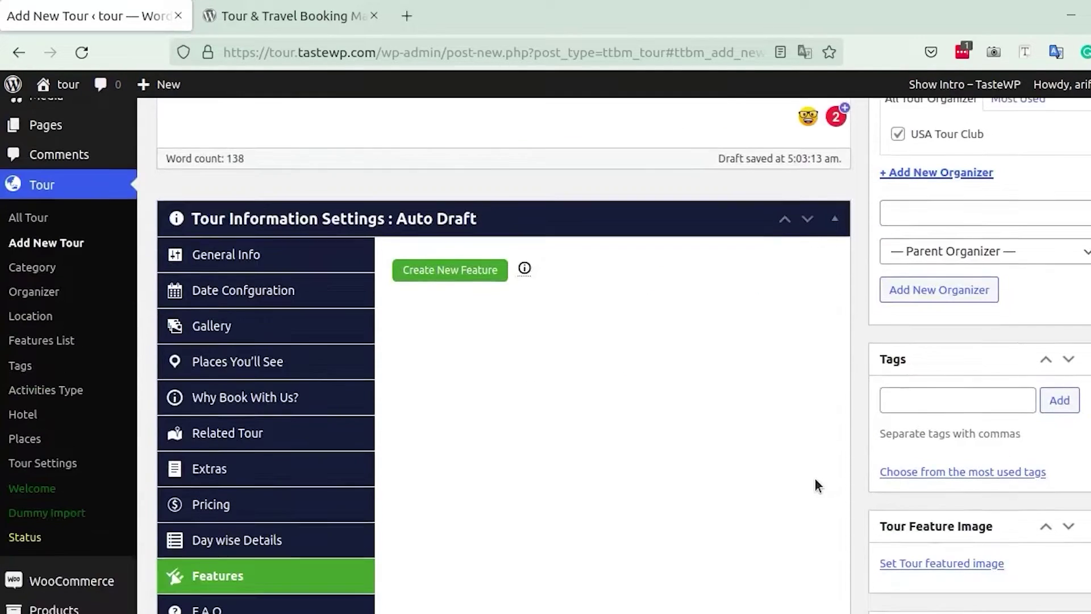
mouse_move(524, 271)
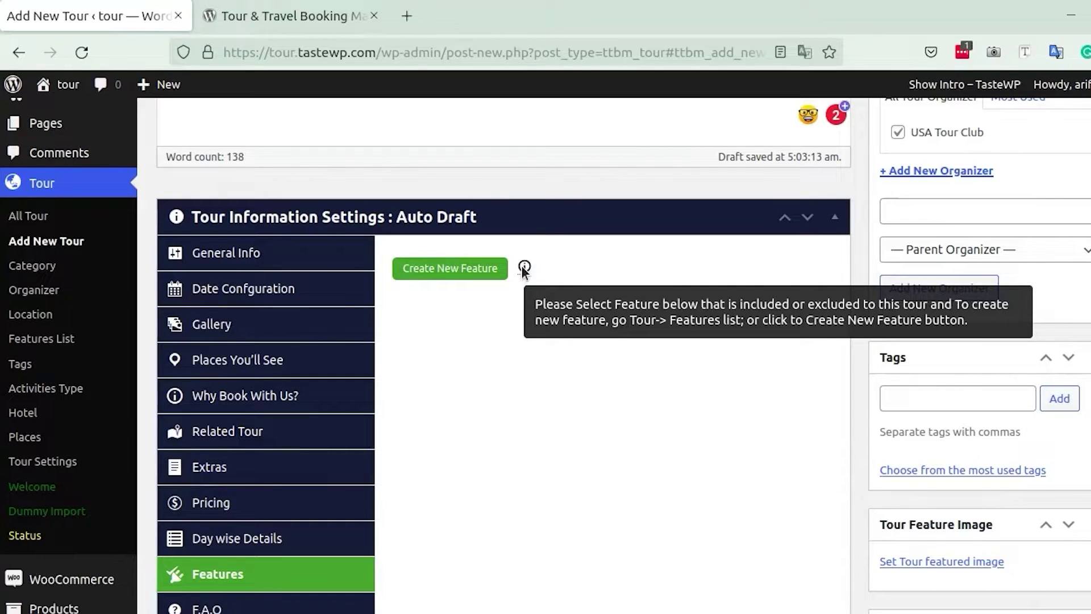
left_click(452, 269)
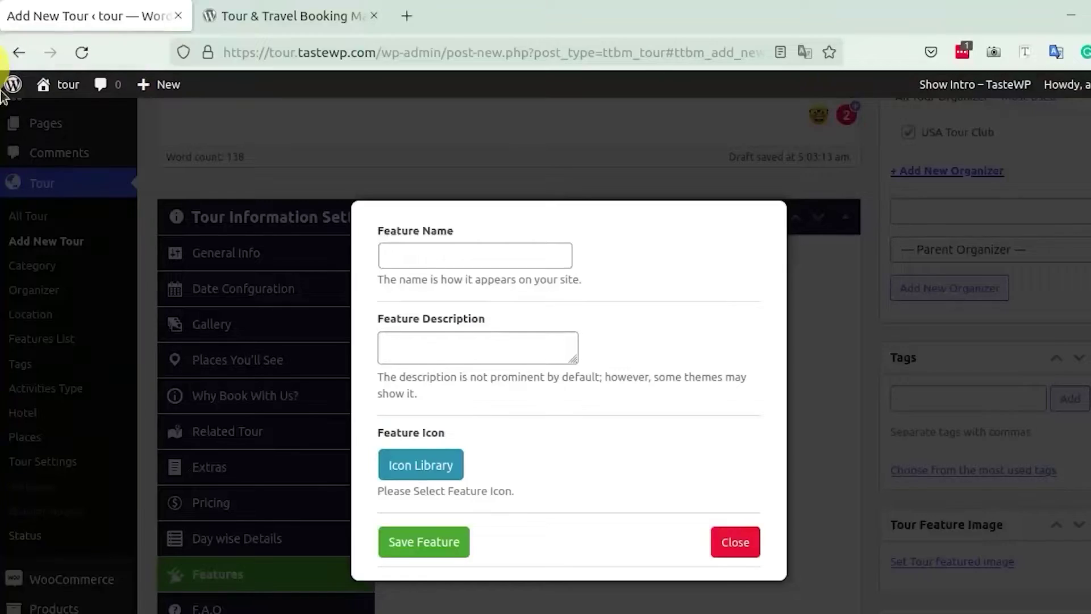
left_click(421, 250)
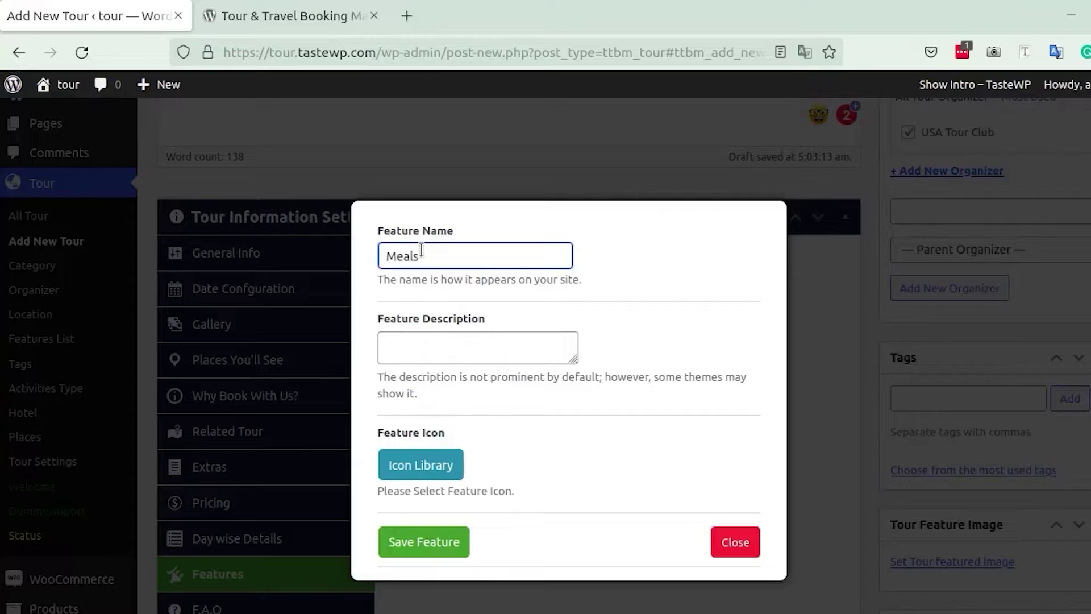
left_click(433, 470)
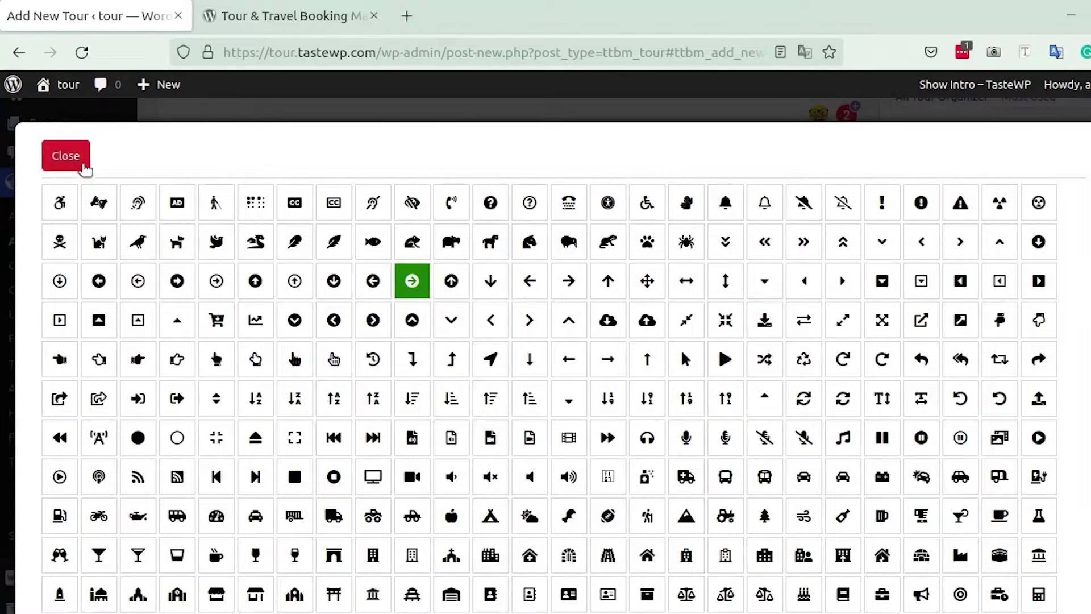
left_click(66, 155)
left_click(434, 571)
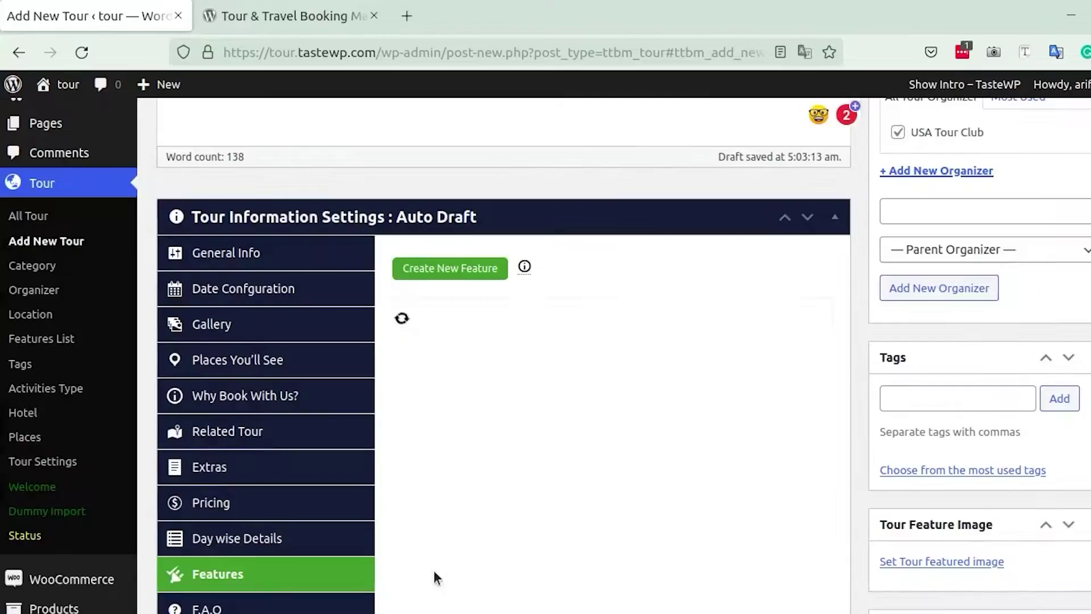
Include Meals, Transport, Accommodation and Guide; exclude International Flight and Travel Insurance
left_click(410, 465)
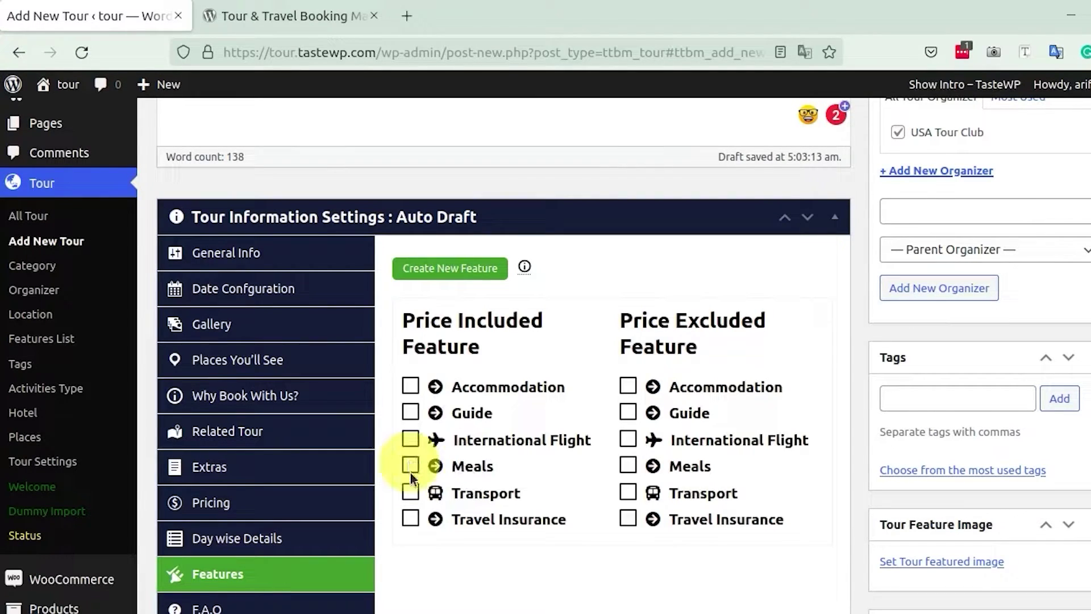
left_click(411, 493)
left_click(411, 386)
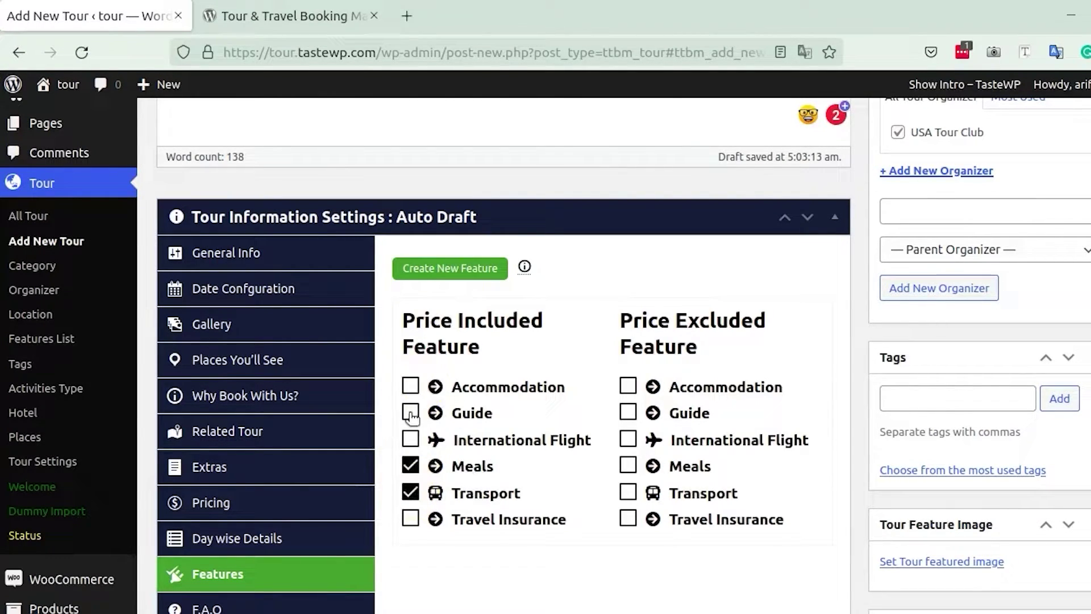
left_click(412, 415)
left_click(629, 439)
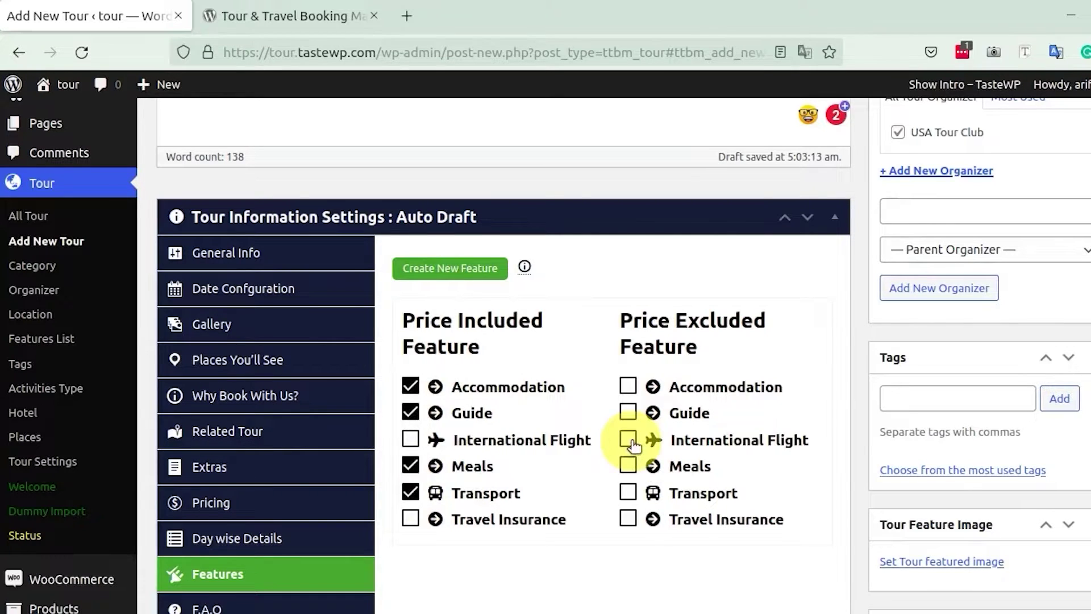
left_click(628, 518)
scroll(548, 591, "down", 5)
left_click(271, 341)
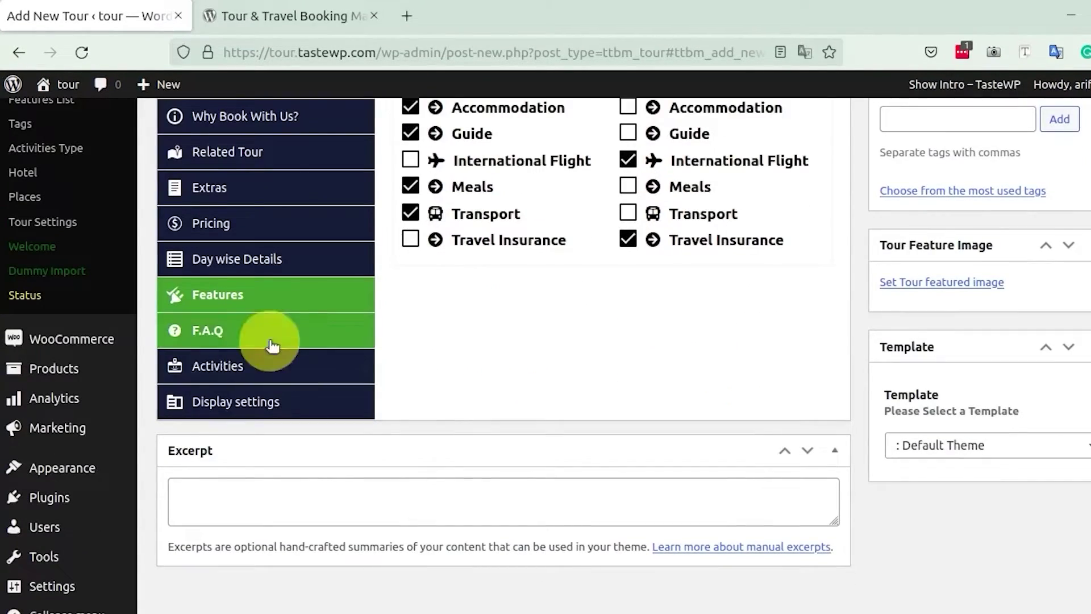
scroll(762, 525, "up", 5)
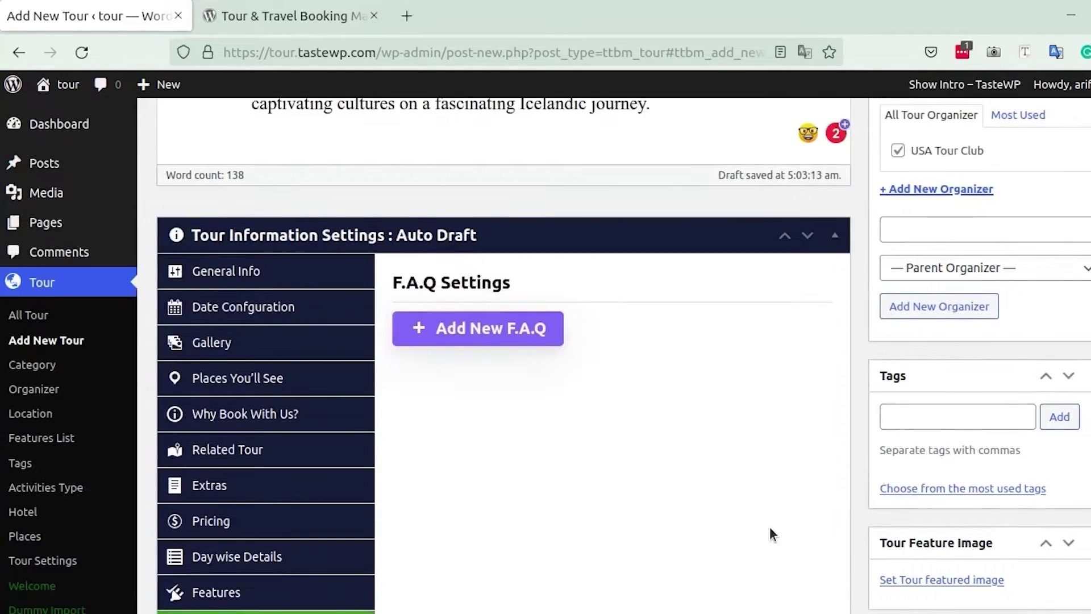
Add a first FAQ titled Q1 with the answer 'Q1 Answer'
left_click(536, 330)
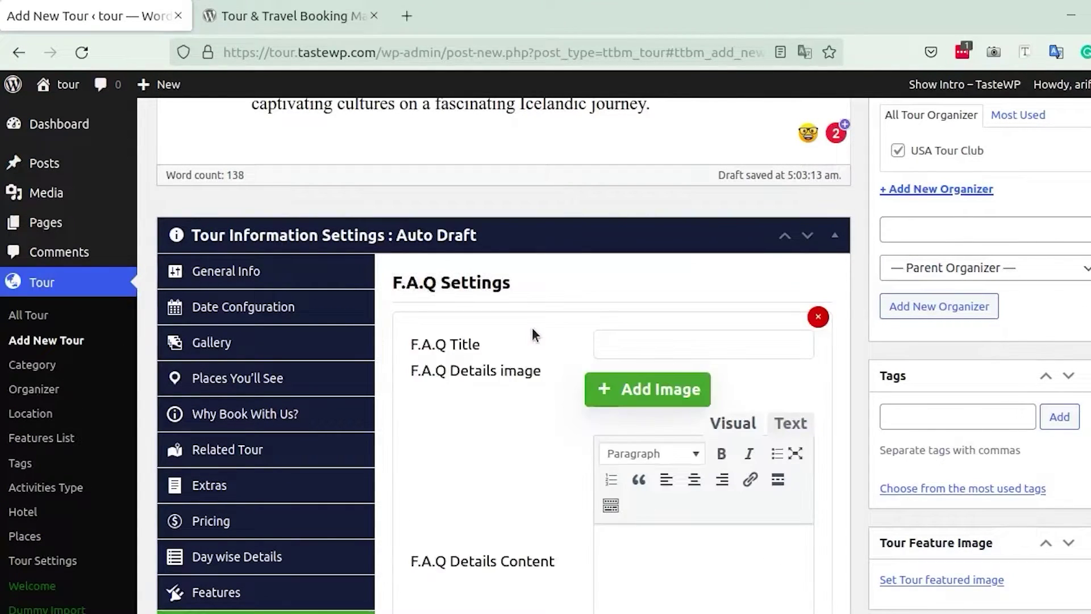
scroll(518, 419, "down", 3)
left_click(673, 245)
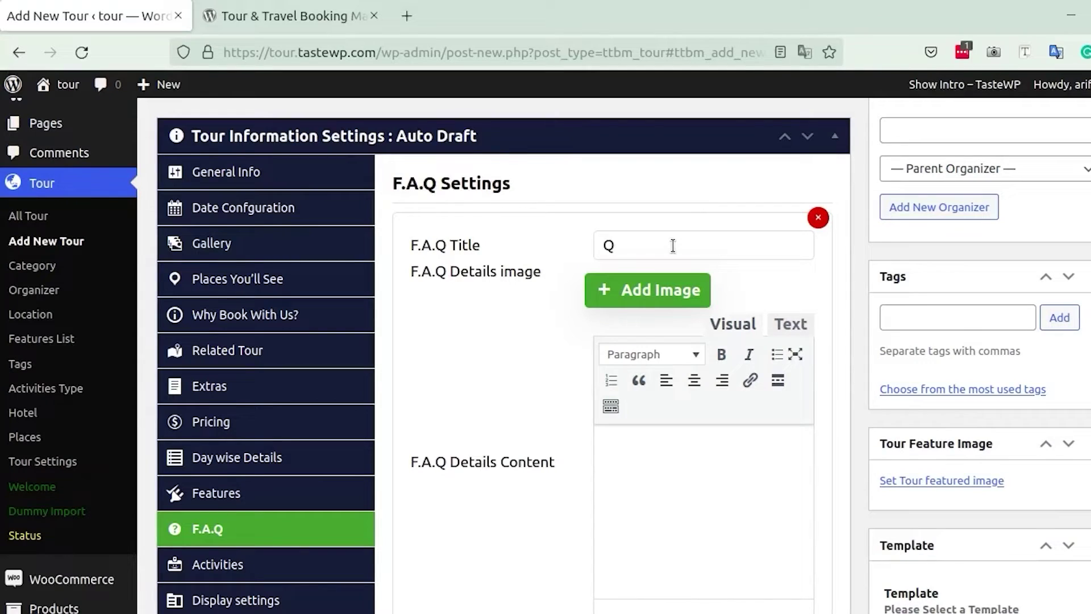
left_click(707, 487)
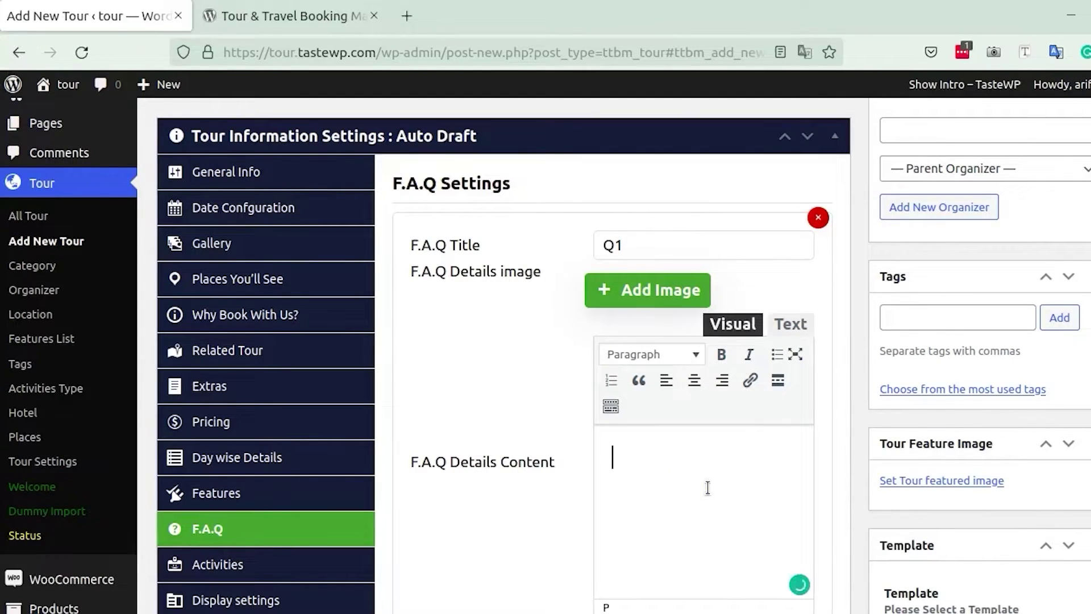
type("Q1 Answer")
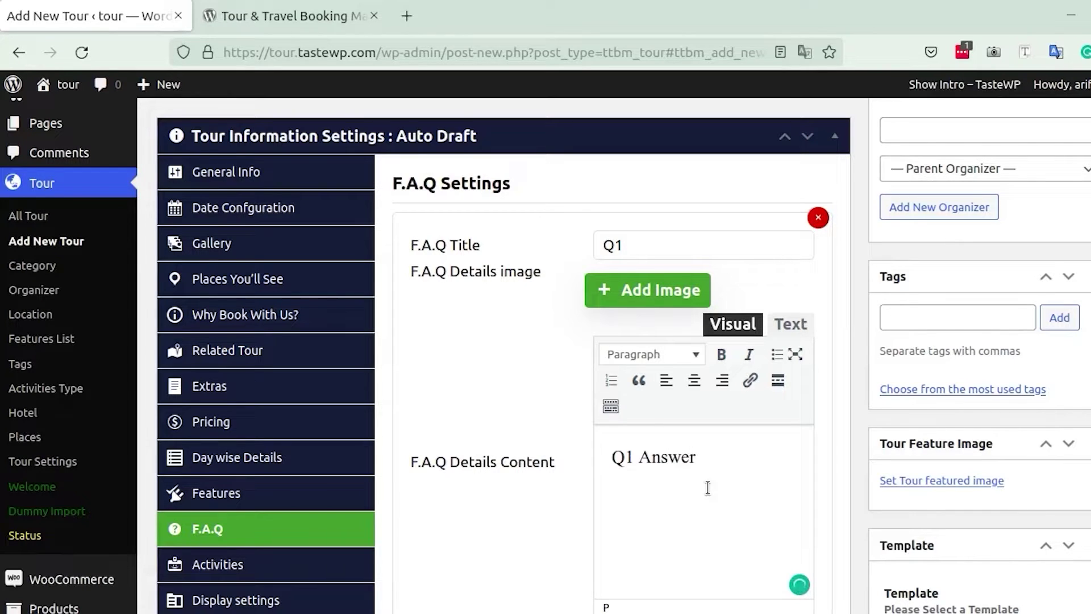
scroll(707, 486, "down", 3)
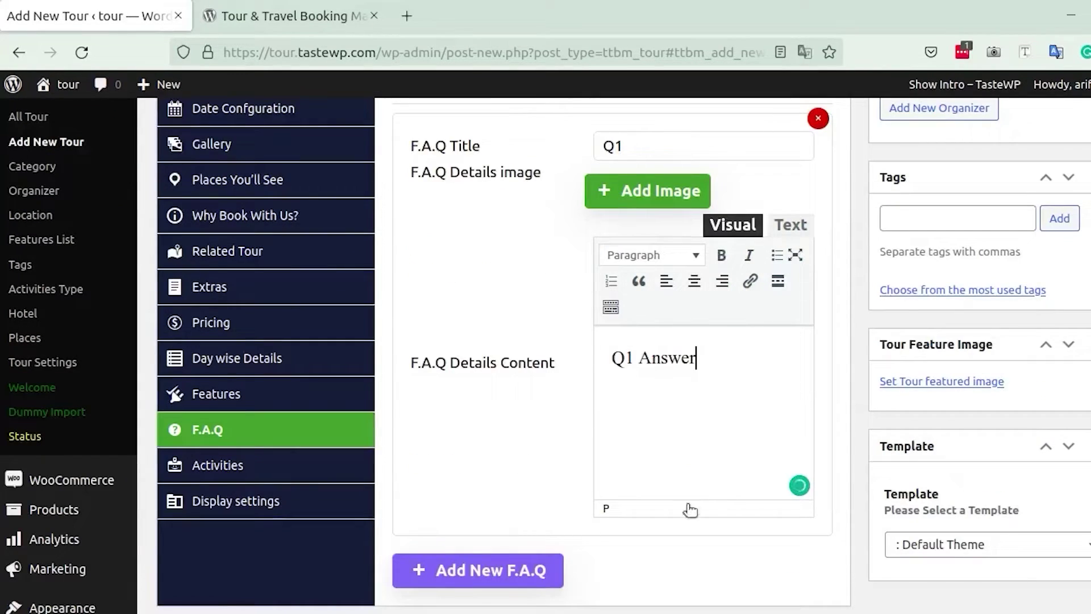
Add a second FAQ entry titled Q2
left_click(502, 565)
scroll(516, 560, "down", 3)
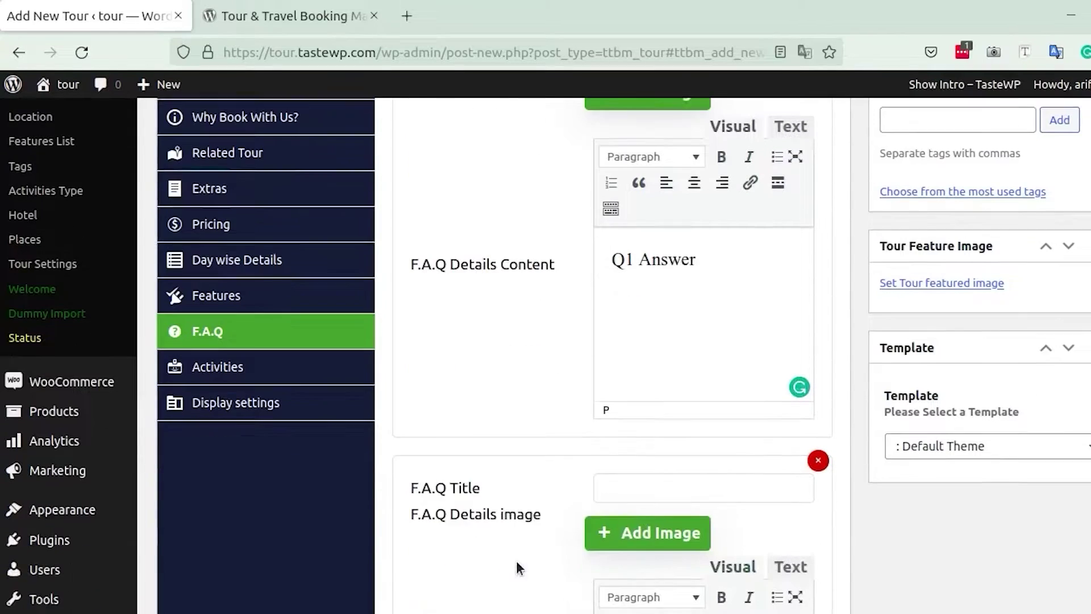
left_click(651, 492)
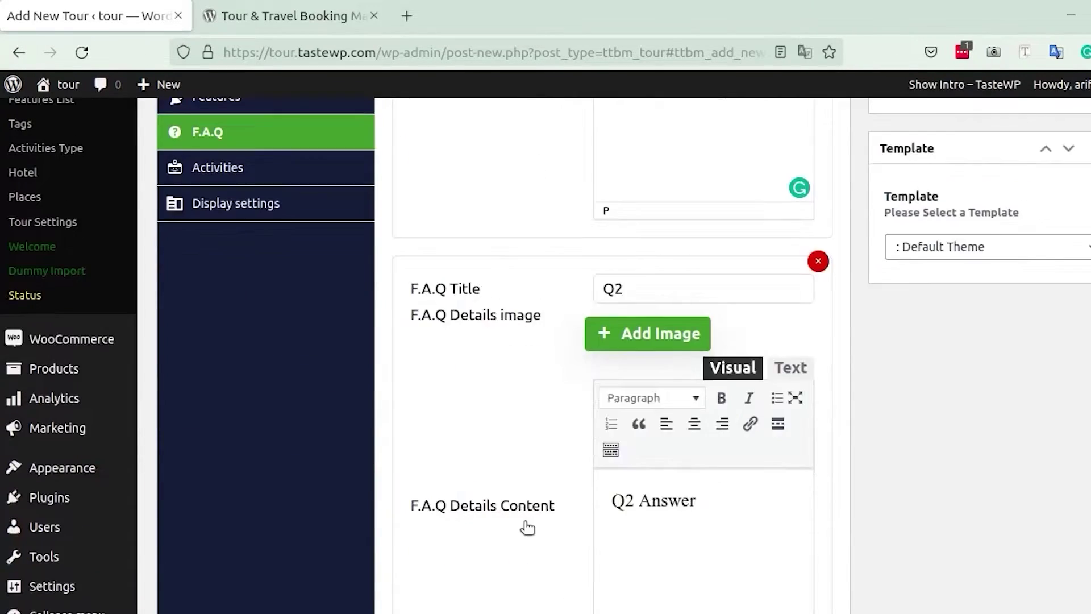
scroll(527, 528, "up", 4)
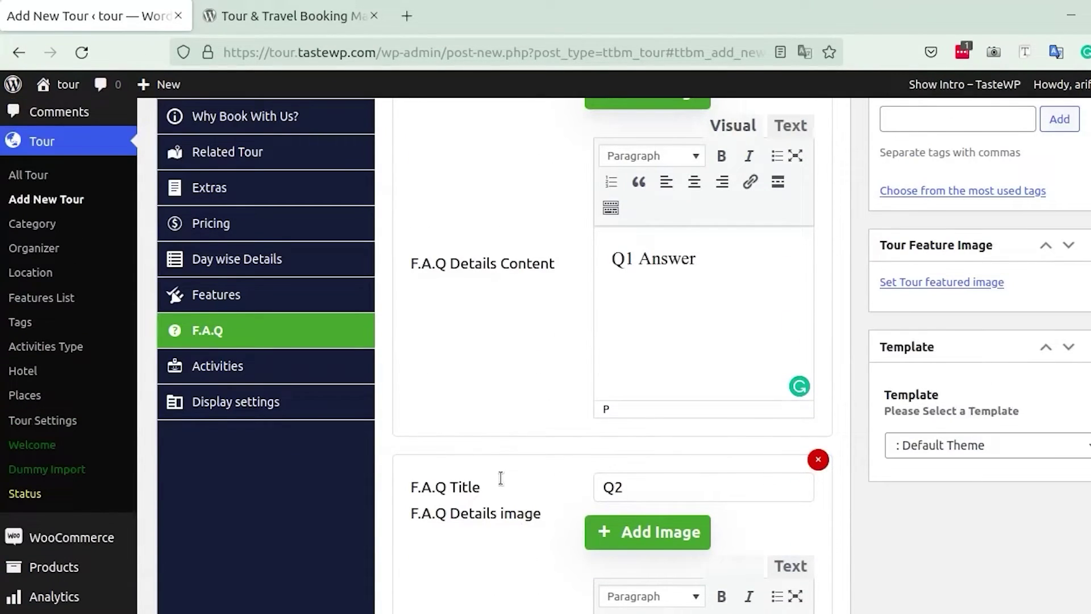
Create and save a new 'Cycling and mountain biking' activity with the default icon
left_click(231, 372)
scroll(642, 413, "up", 5)
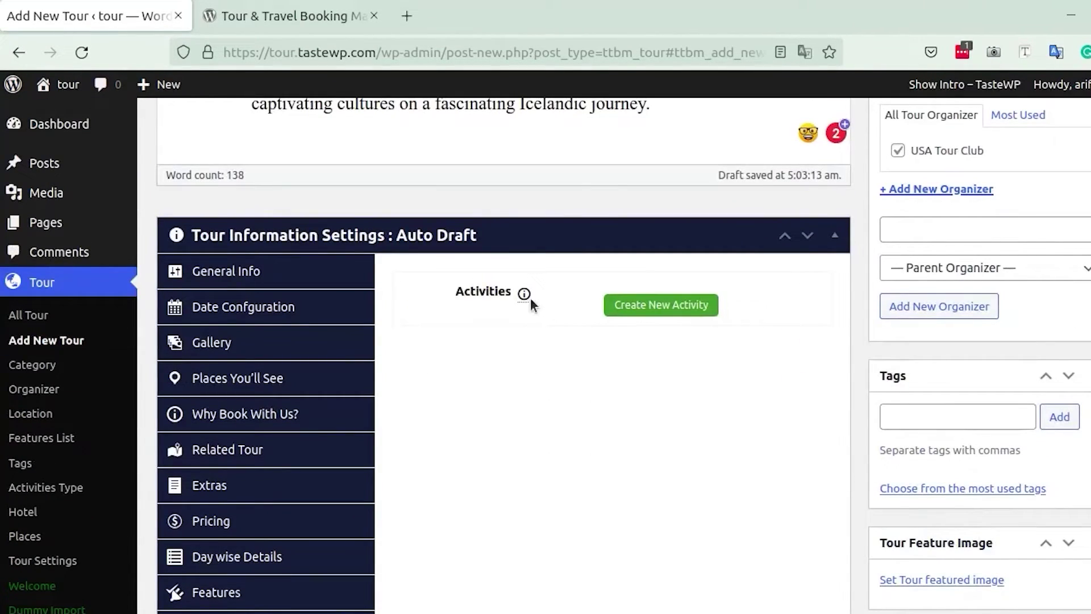
mouse_move(522, 292)
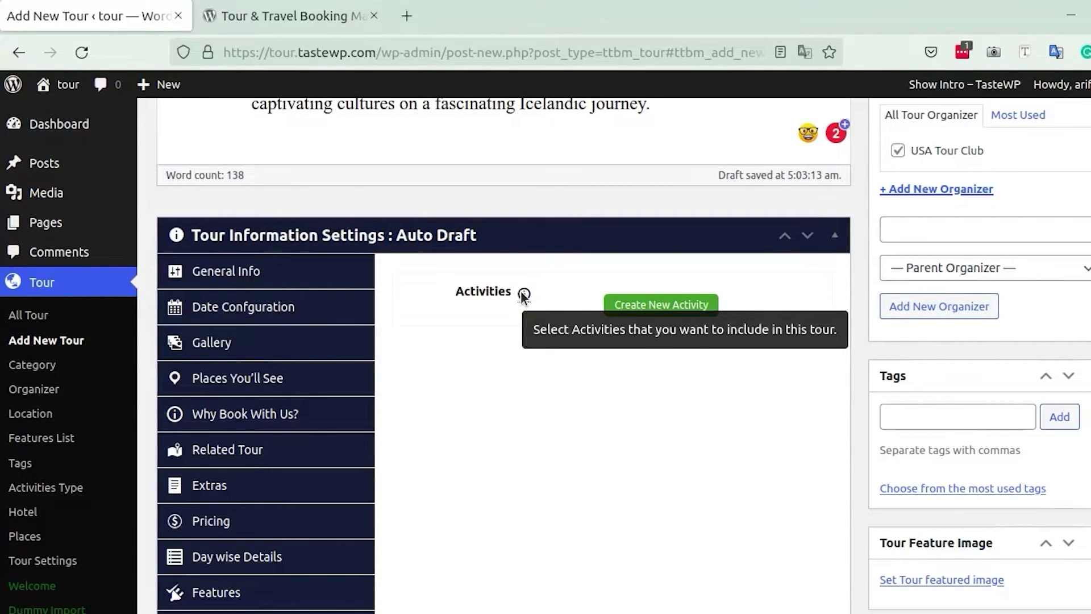
left_click(661, 304)
left_click(441, 261)
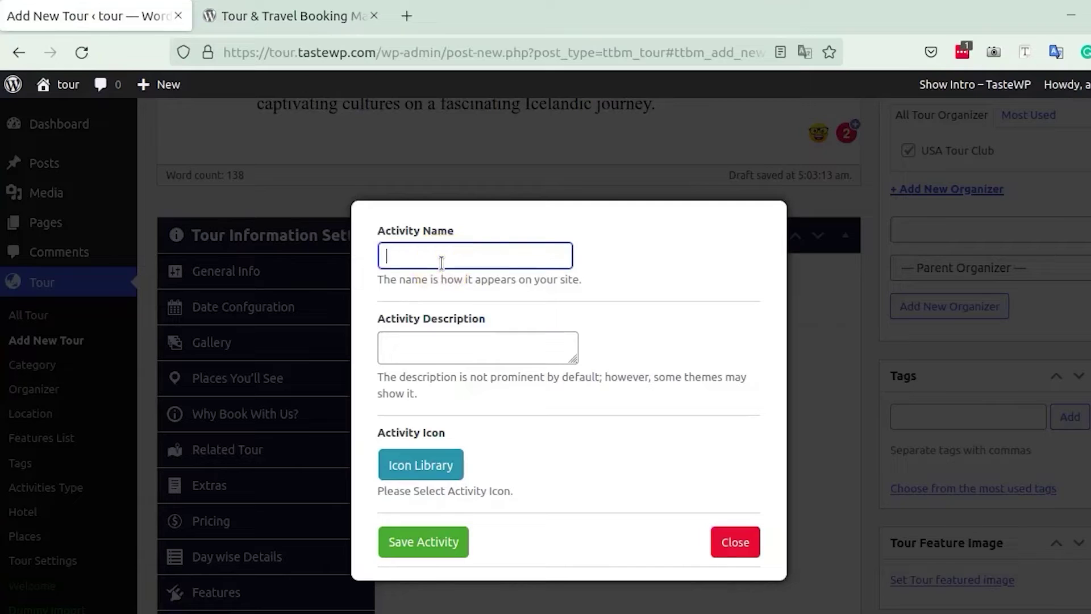
type("Cycling and mountain biking")
left_click(446, 467)
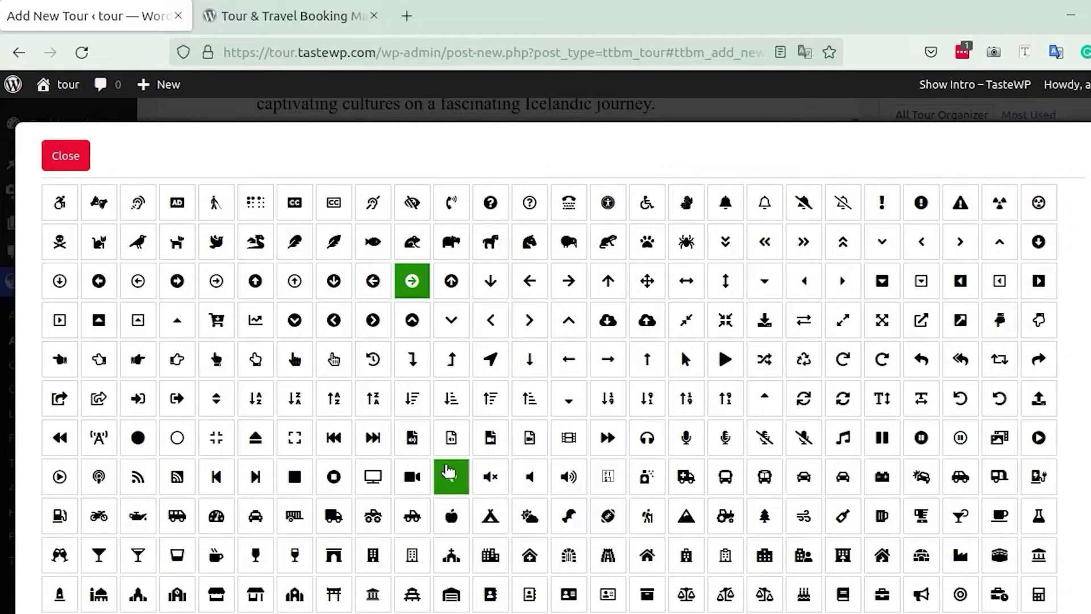
scroll(447, 470, "down", 5)
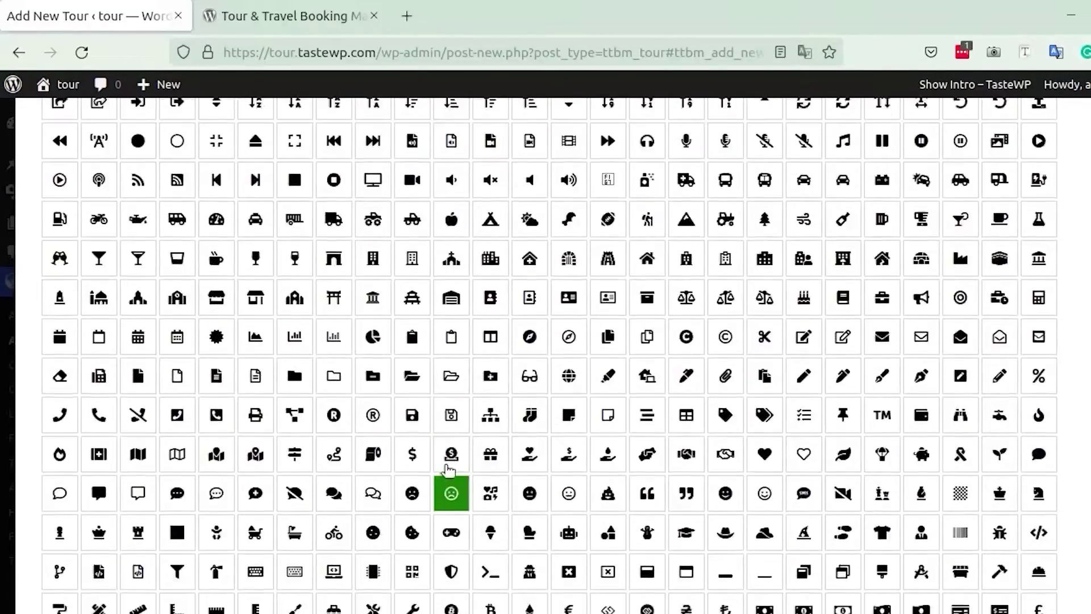
scroll(449, 460, "down", 2)
scroll(446, 472, "up", 7)
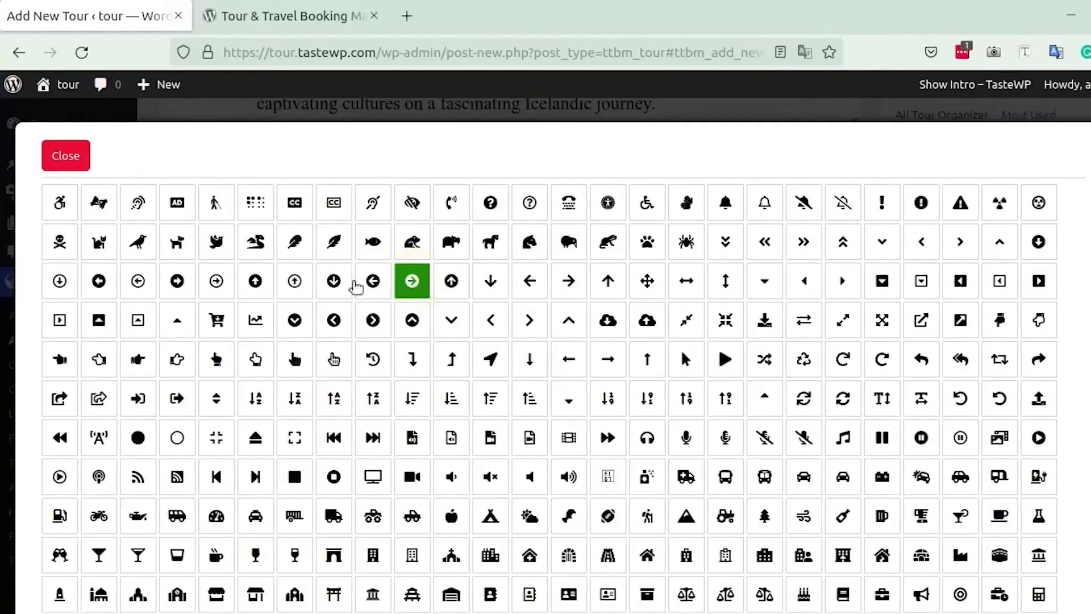
left_click(74, 157)
left_click(448, 573)
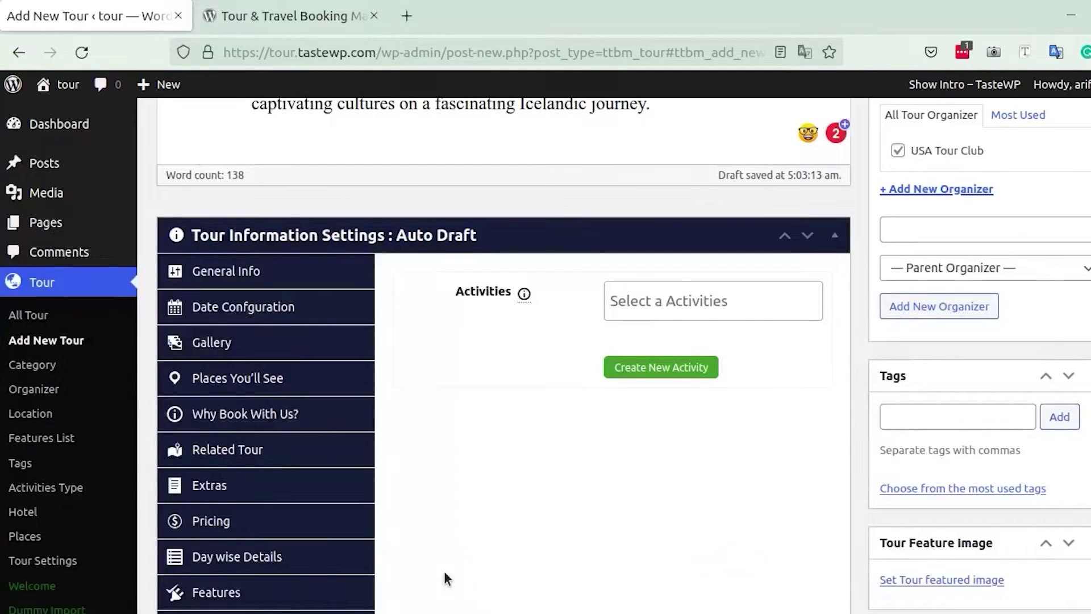
Assign Walking and hiking, Fishing, Cycling and mountain biking, and Canoeing activities
left_click(661, 298)
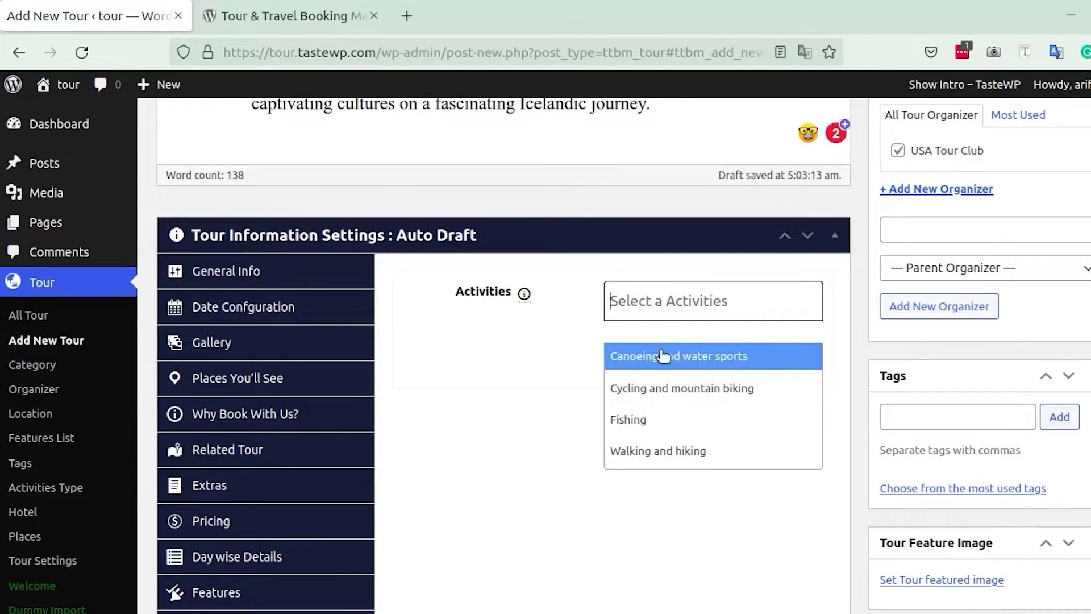
left_click(662, 450)
left_click(649, 318)
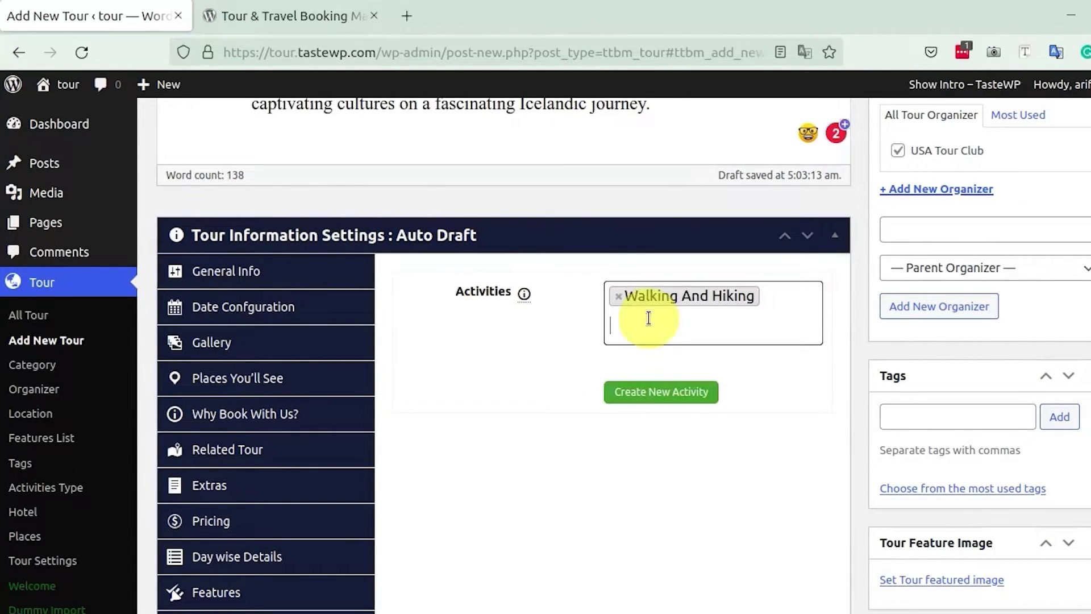
left_click(662, 443)
left_click(658, 346)
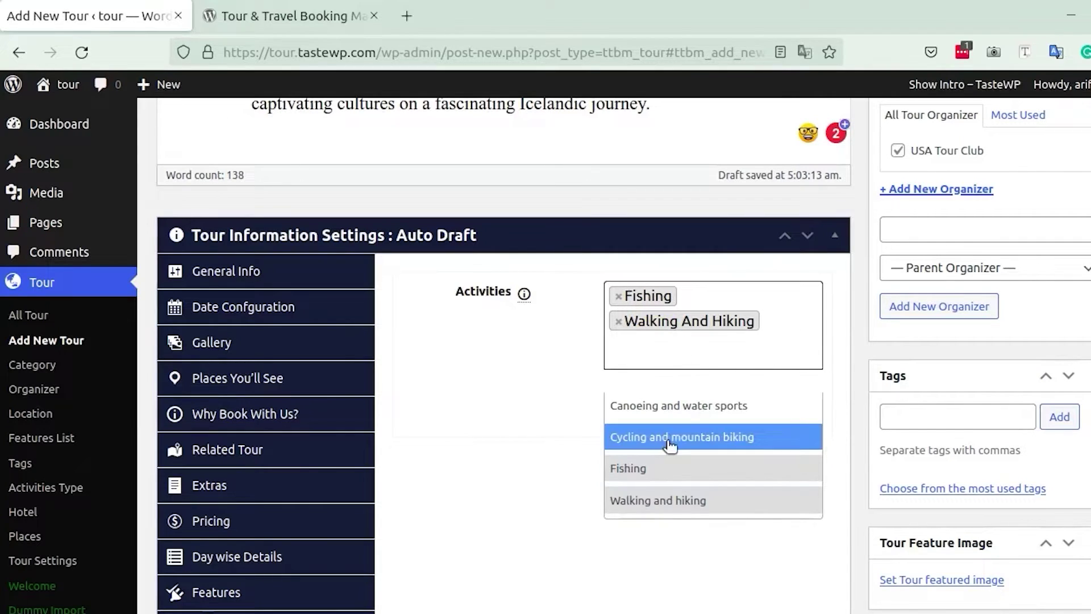
left_click(669, 446)
left_click(662, 373)
left_click(667, 429)
left_click(668, 398)
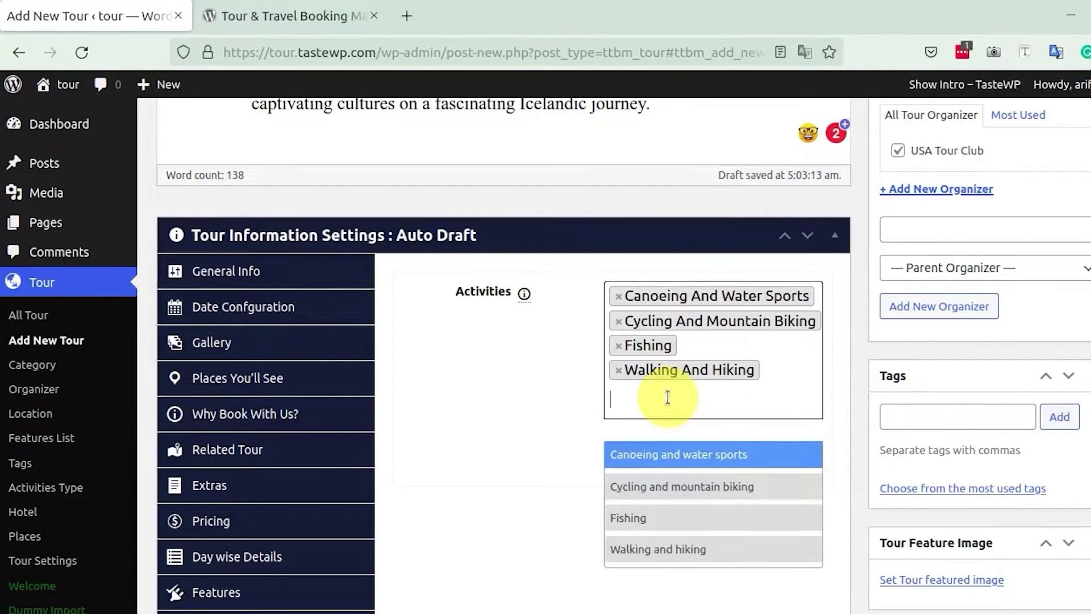
scroll(667, 397, "up", 3)
scroll(553, 584, "down", 6)
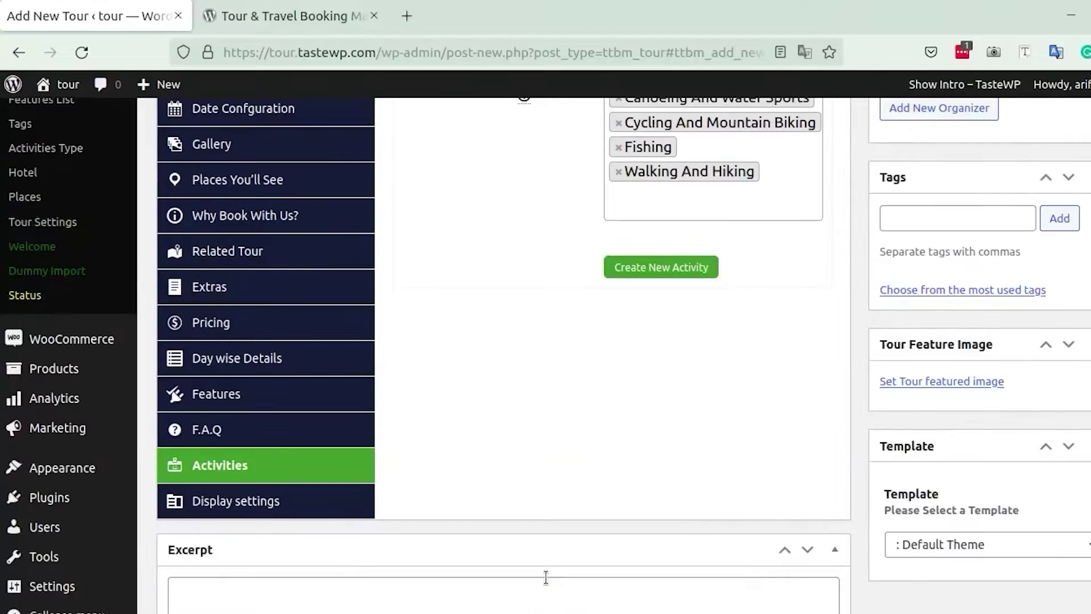
scroll(545, 578, "up", 3)
left_click(279, 603)
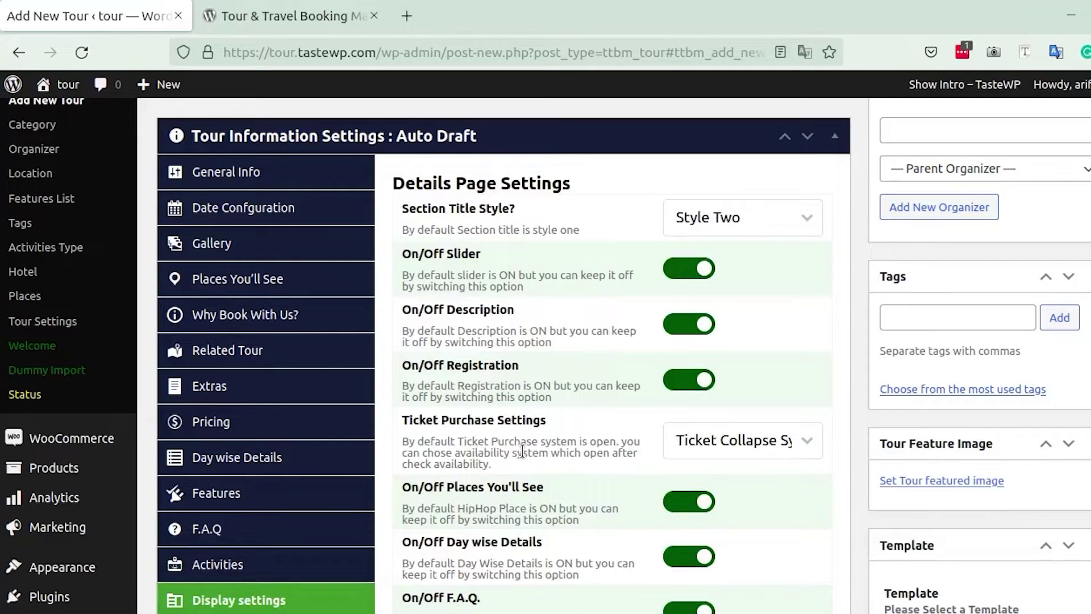
scroll(515, 488, "down", 5)
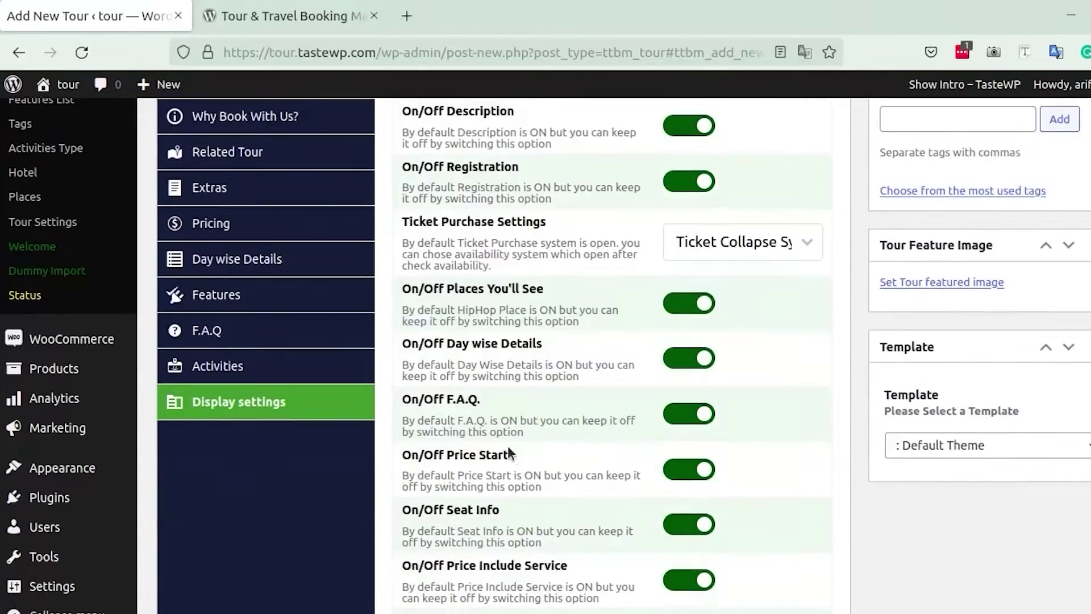
scroll(467, 510, "up", 2)
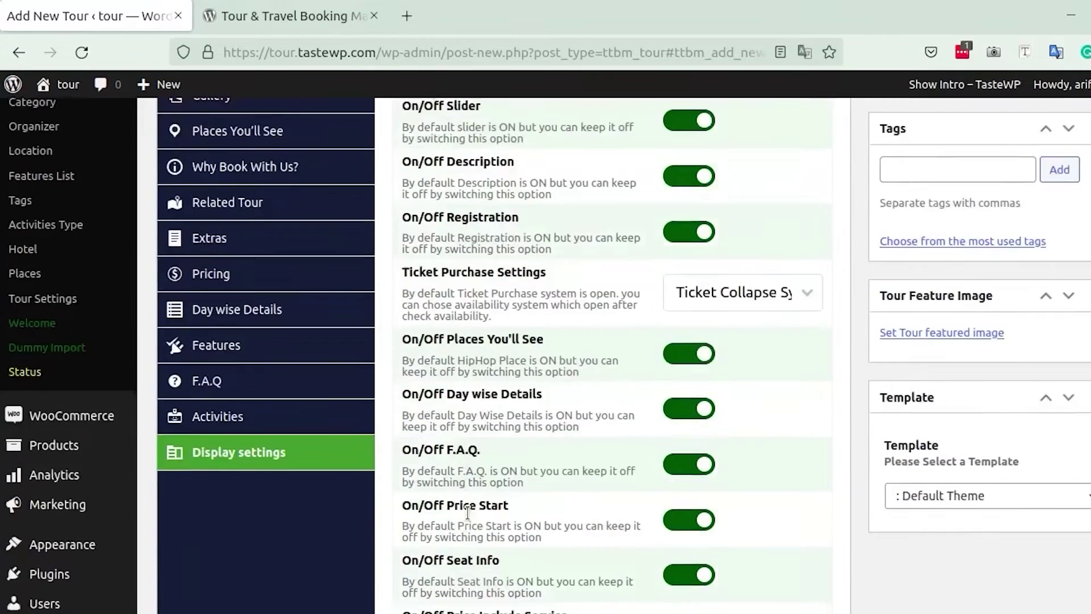
scroll(466, 513, "down", 5)
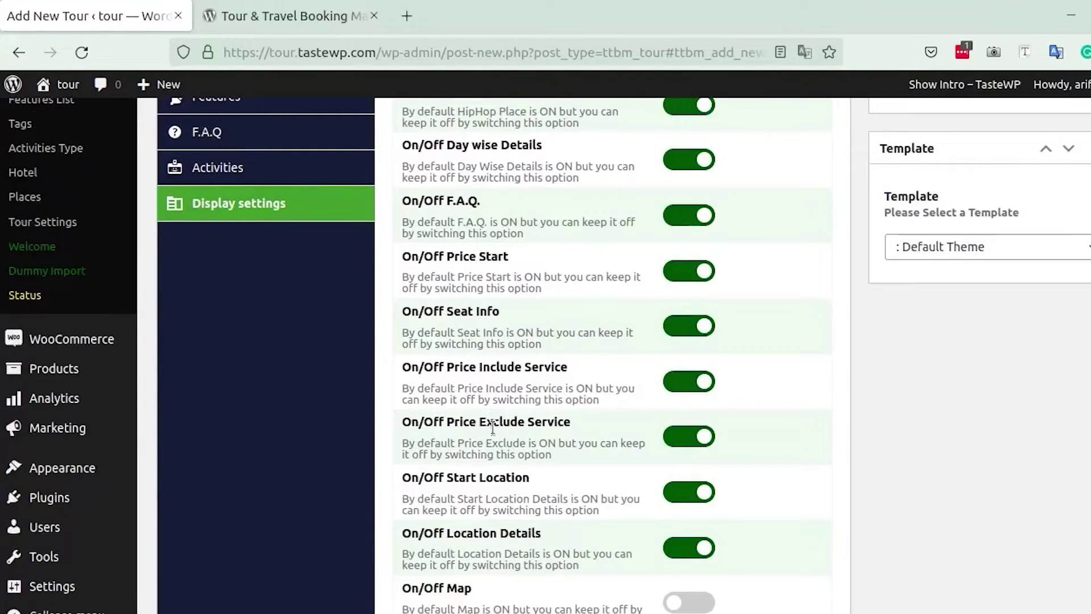
scroll(494, 534, "down", 2)
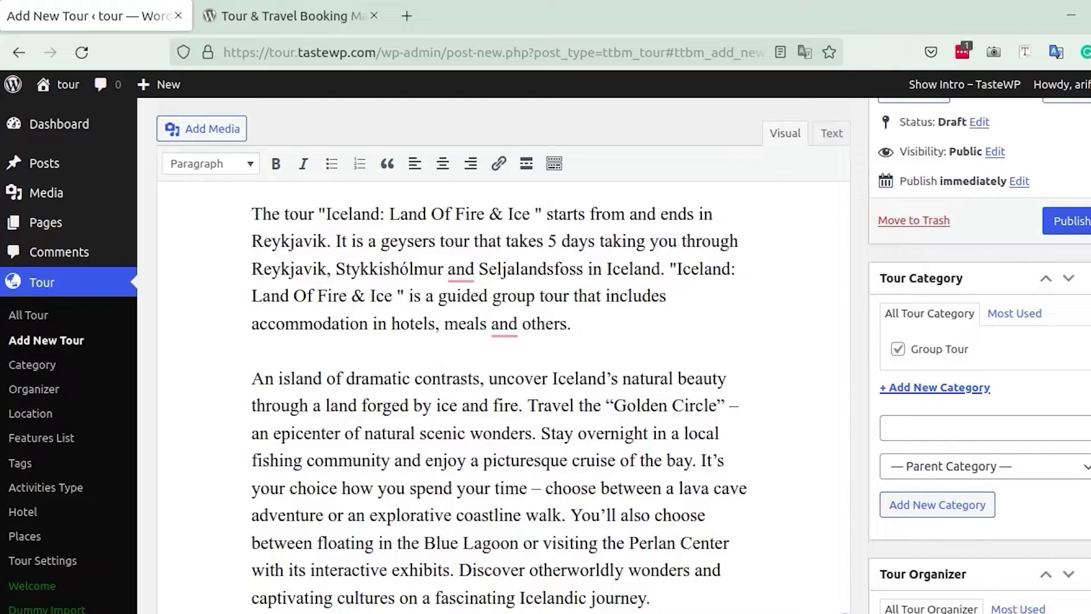
Publish the Iceland tour and go to the All Pages list
scroll(503, 355, "up", 3)
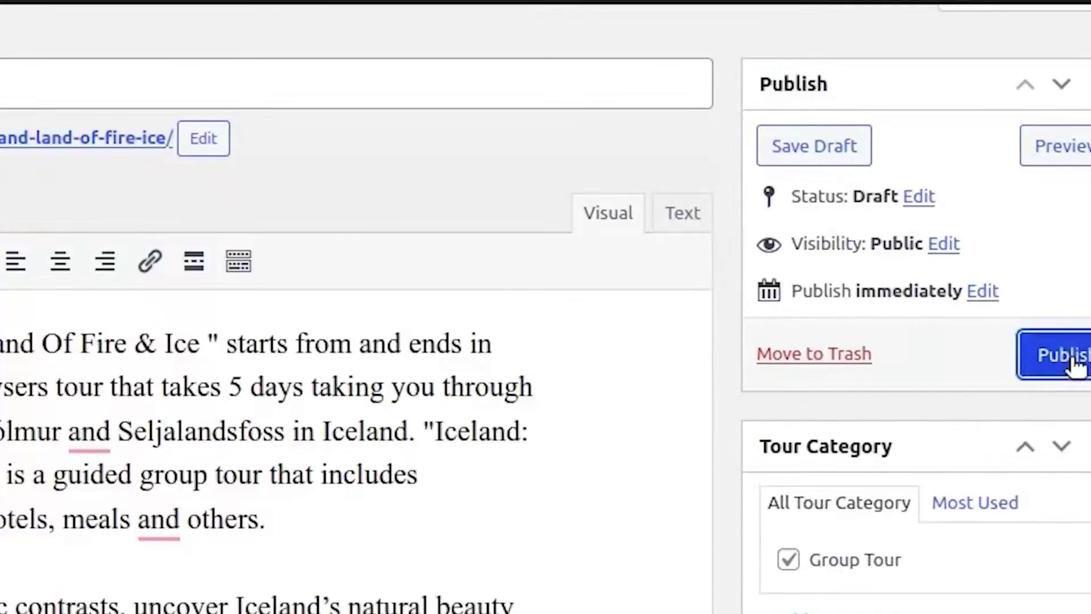
left_click(1074, 359)
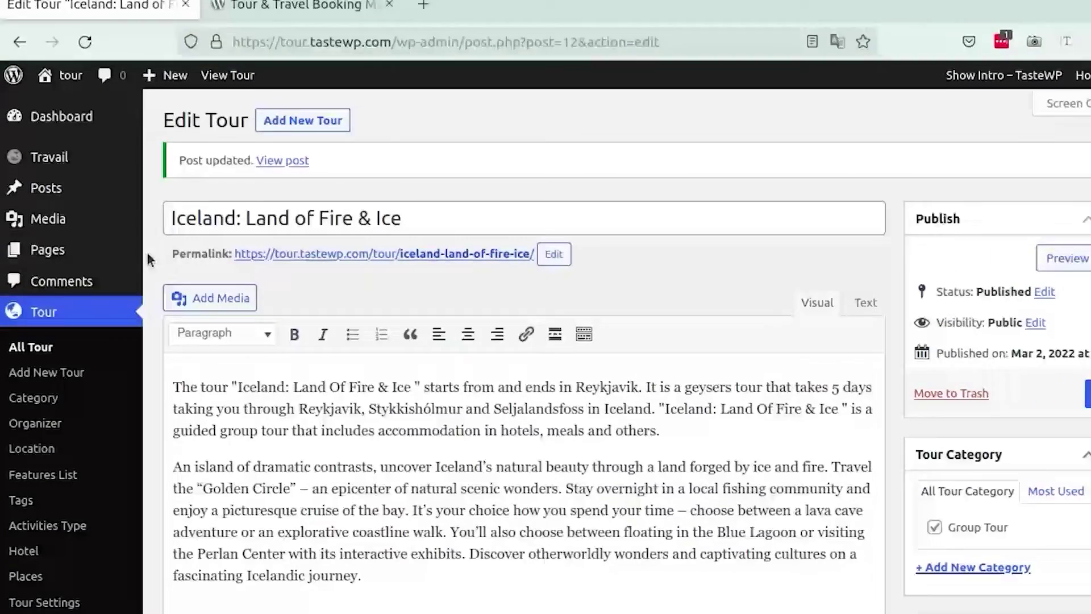
mouse_move(79, 255)
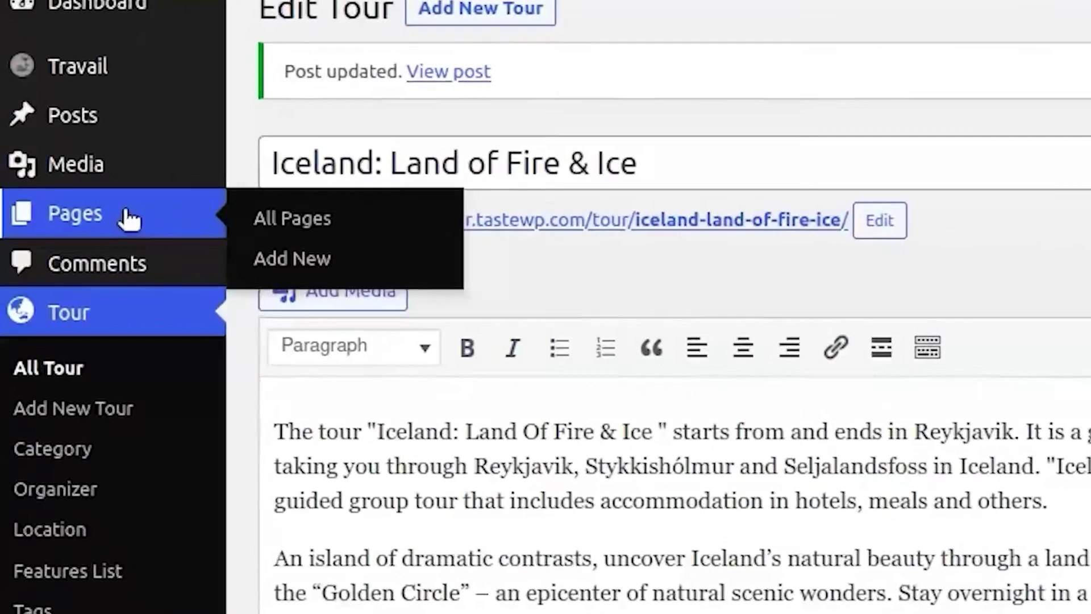
right_click(188, 258)
left_click(198, 275)
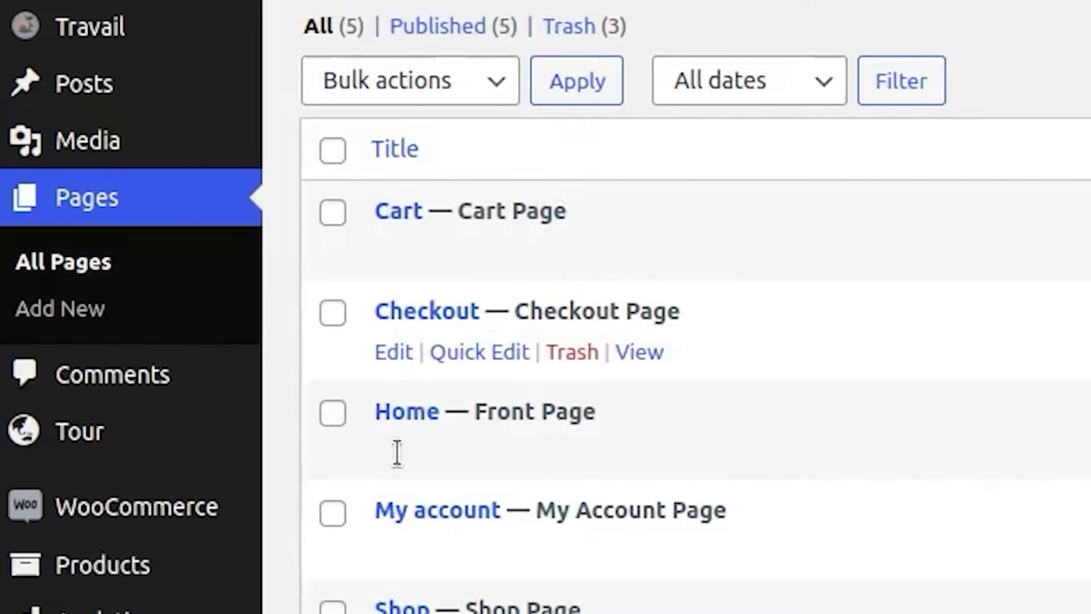
mouse_move(412, 425)
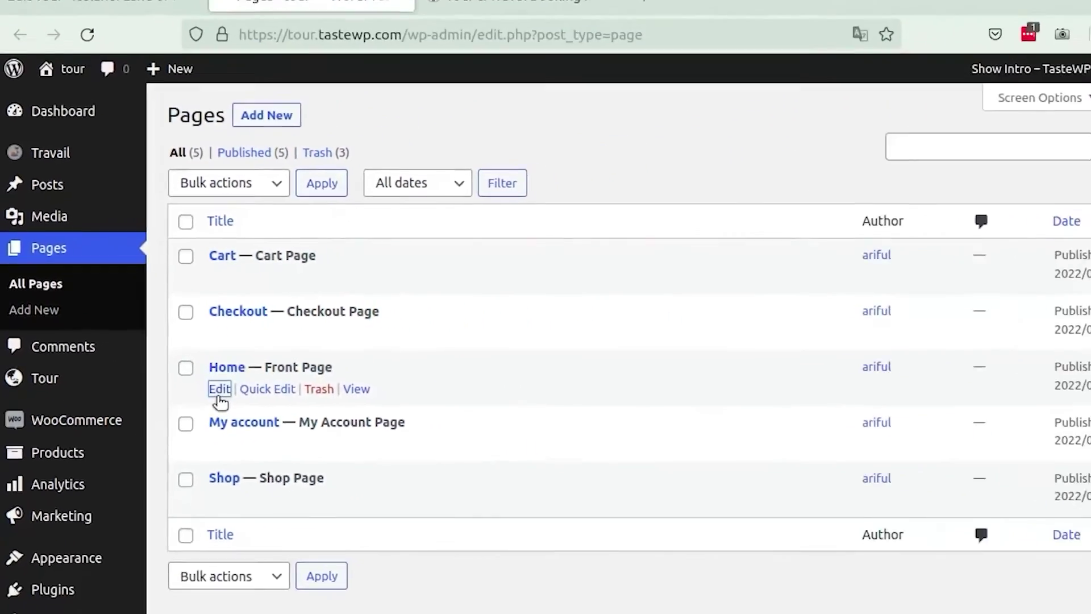
Edit the Home page and insert a Shortcode block
left_click(398, 452)
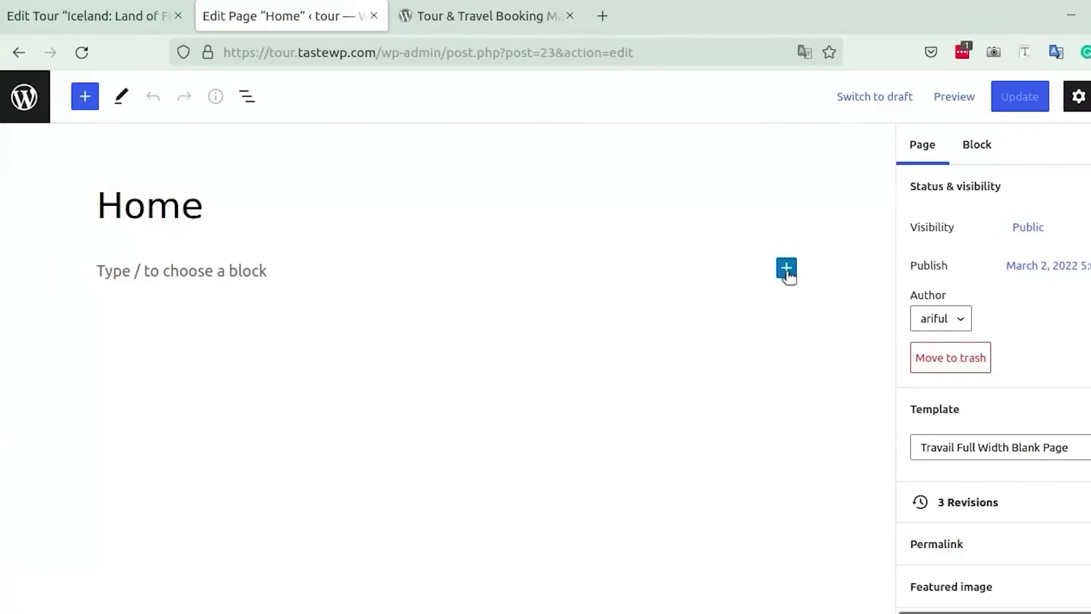
left_click(786, 272)
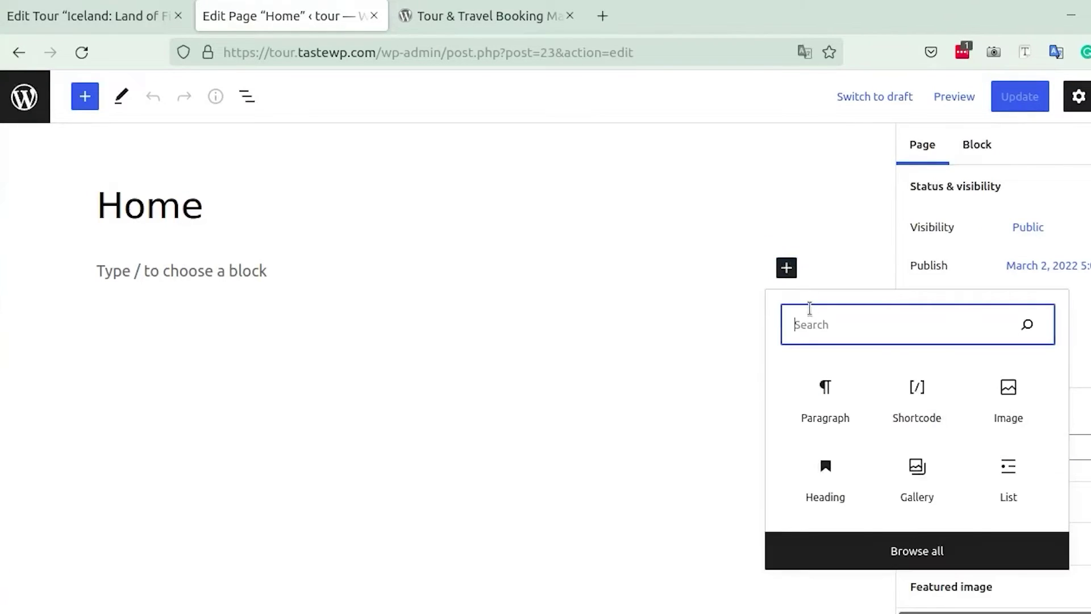
type("shortcode")
left_click(827, 398)
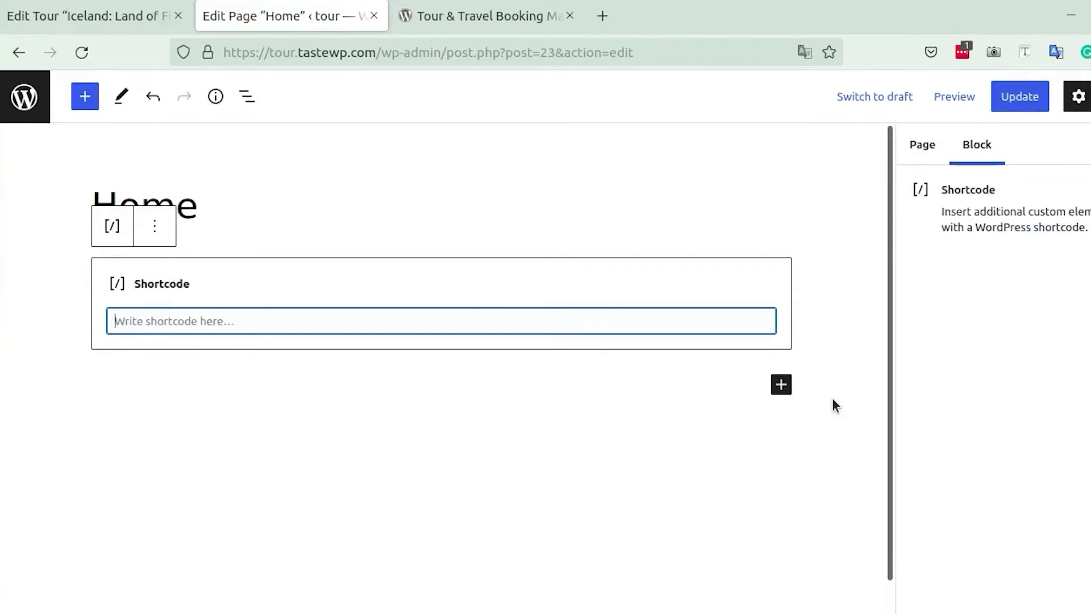
Copy [travel-list style='grid'] from the plugin documentation into the Shortcode block
left_click(463, 15)
scroll(420, 381, "down", 20)
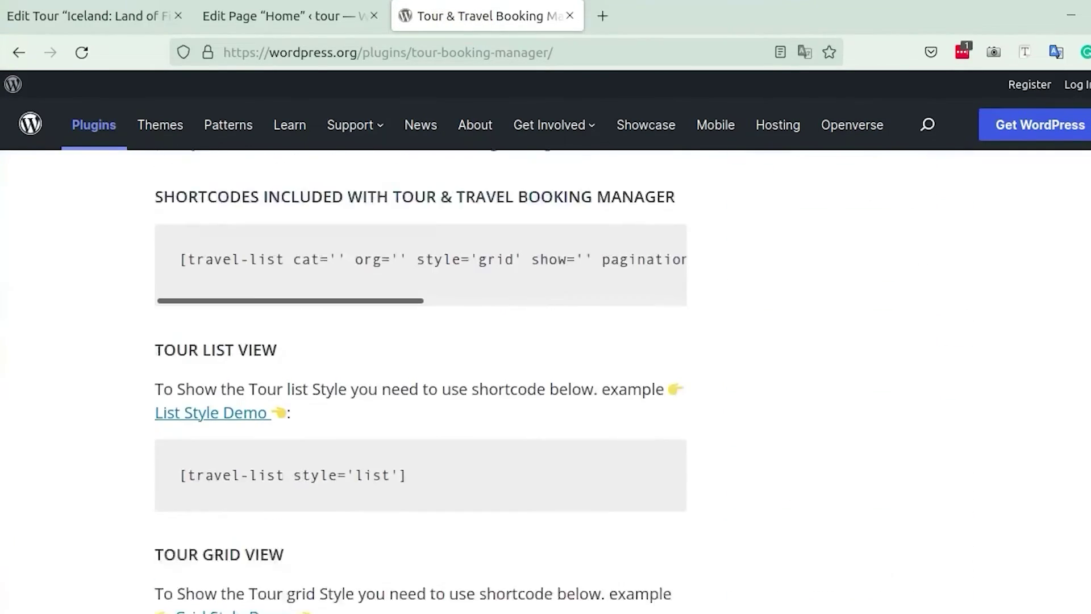
left_click_drag(402, 367, 179, 370)
right_click(203, 369)
left_click(239, 114)
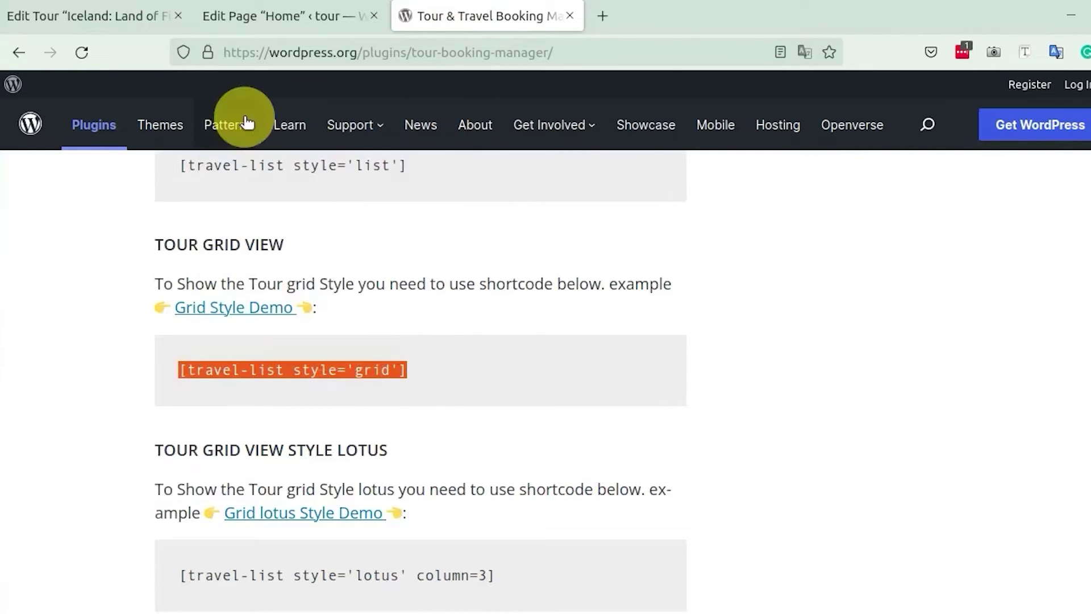
left_click(261, 25)
right_click(154, 318)
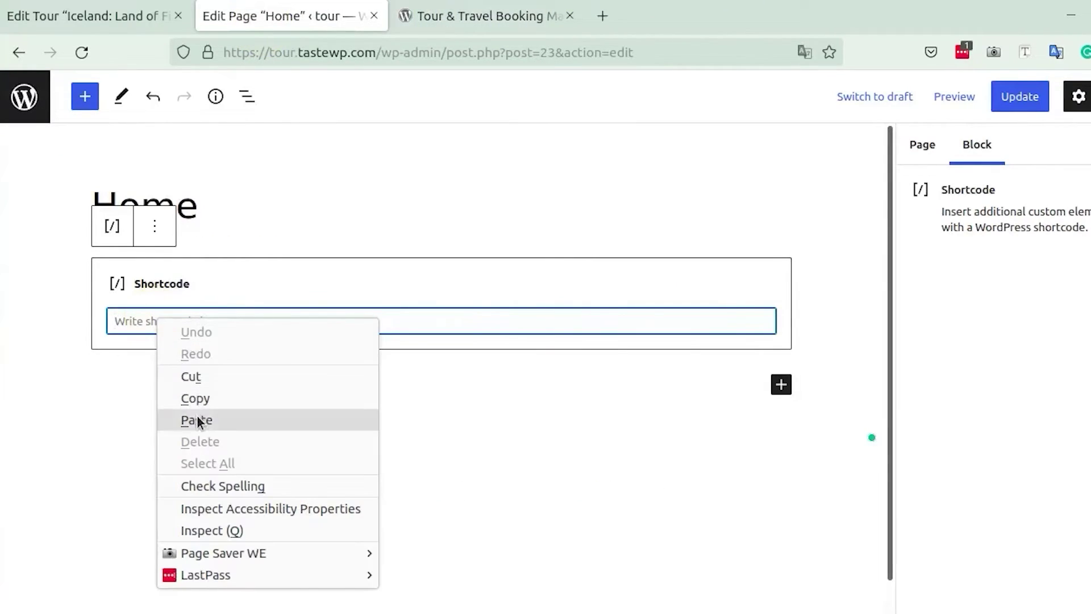
left_click(197, 417)
Update the Home page and view the live page in a new tab
left_click(1020, 98)
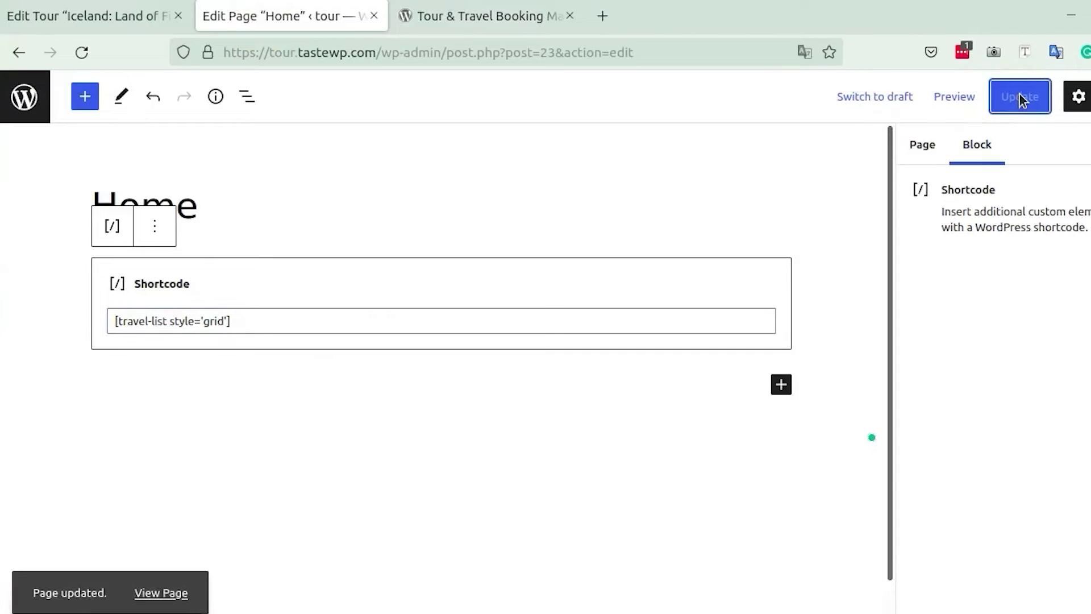
right_click(179, 585)
left_click(243, 327)
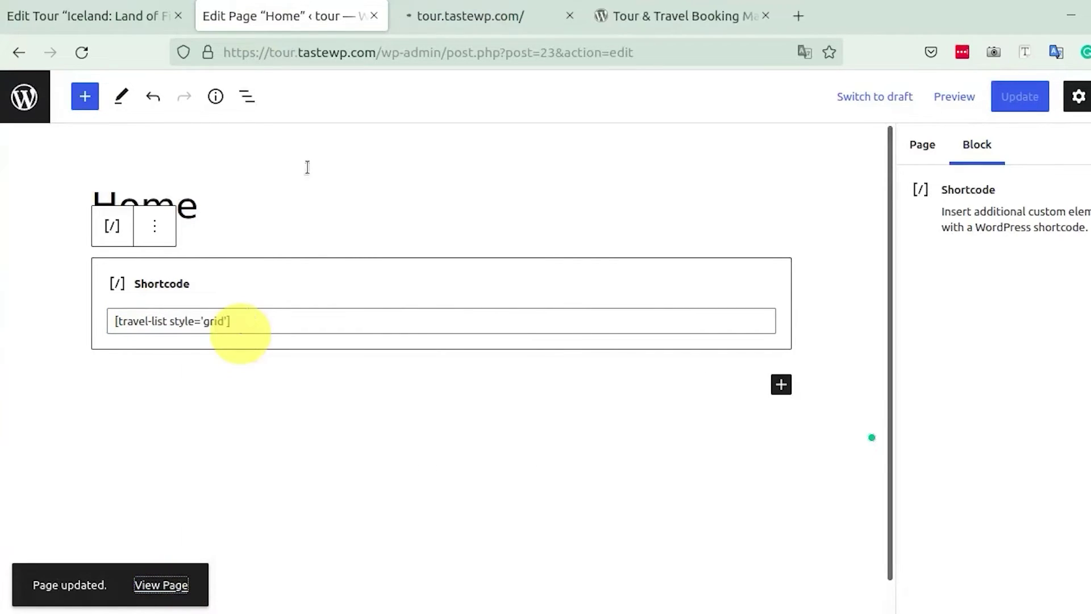
left_click(445, 14)
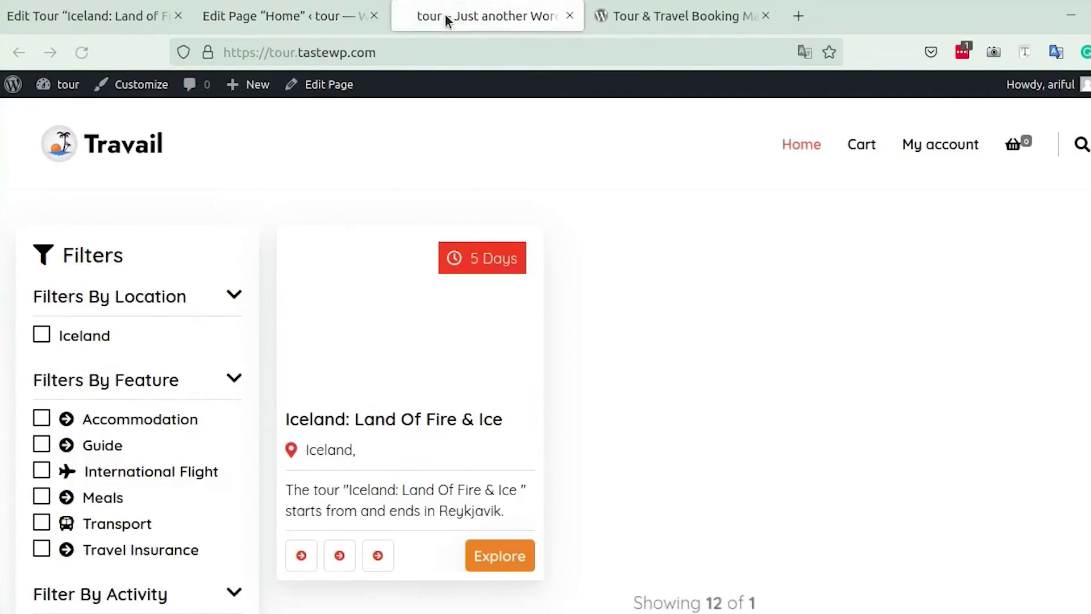
Open the Iceland: Land Of Fire & Ice tour page from the Home grid
scroll(561, 357, "down", 1)
scroll(561, 357, "down", 3)
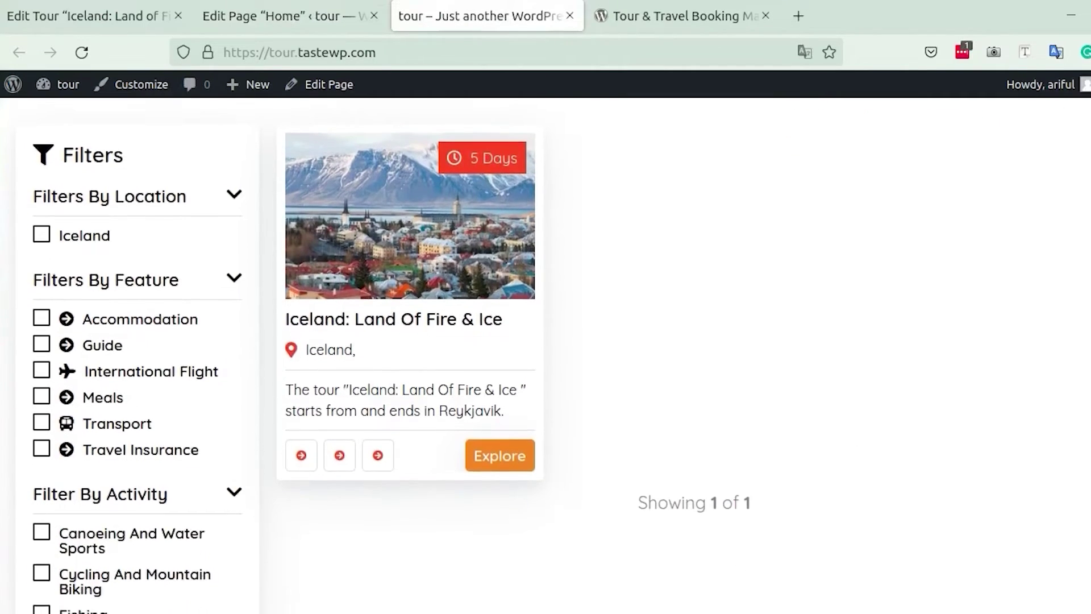
scroll(991, 392, "up", 4)
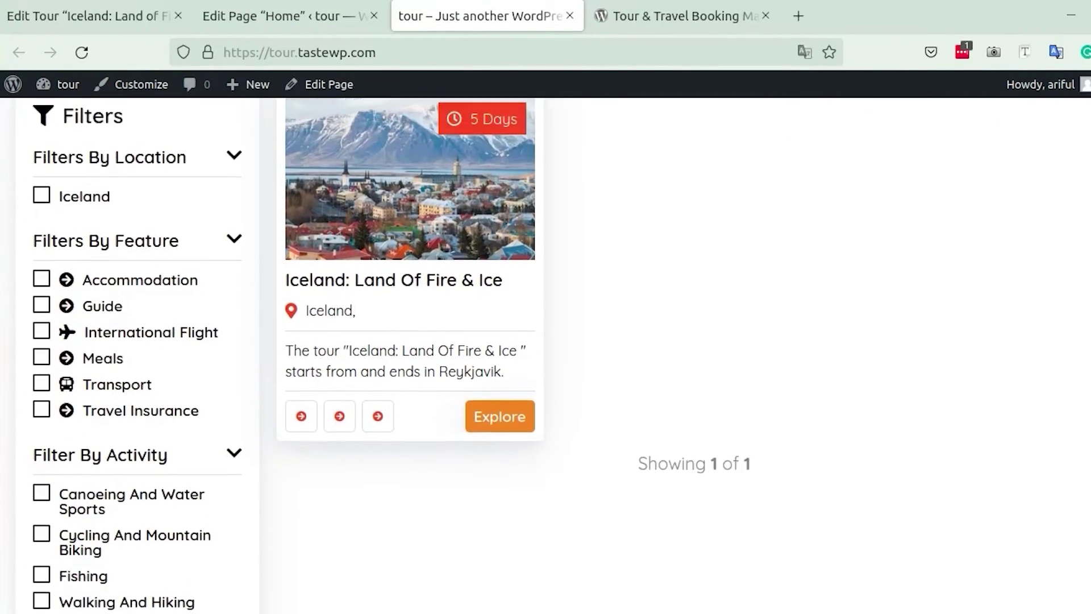
left_click(412, 312)
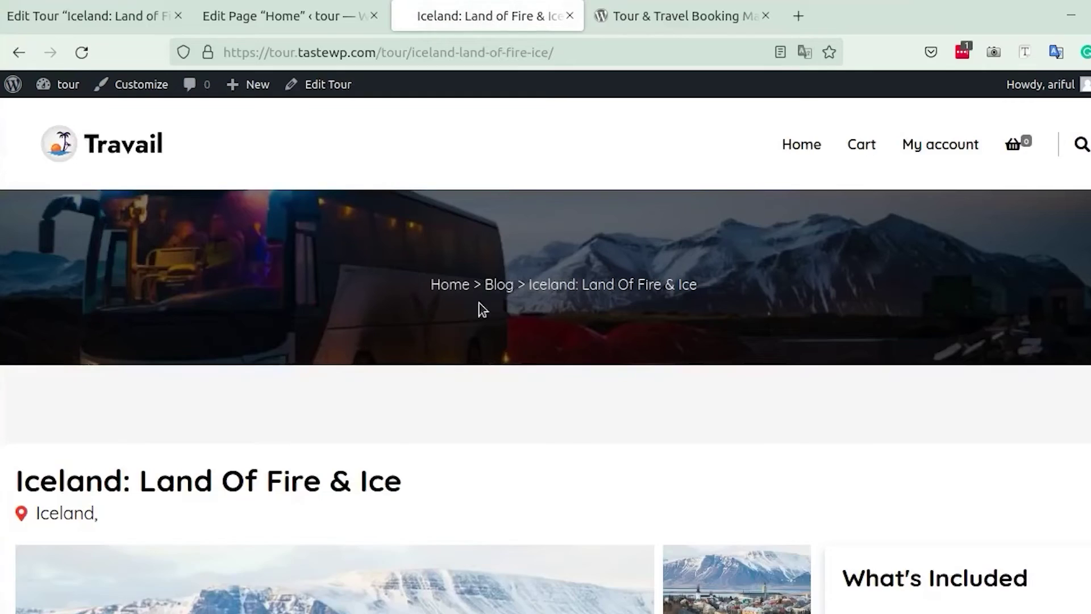
scroll(480, 309, "down", 3)
scroll(625, 398, "down", 4)
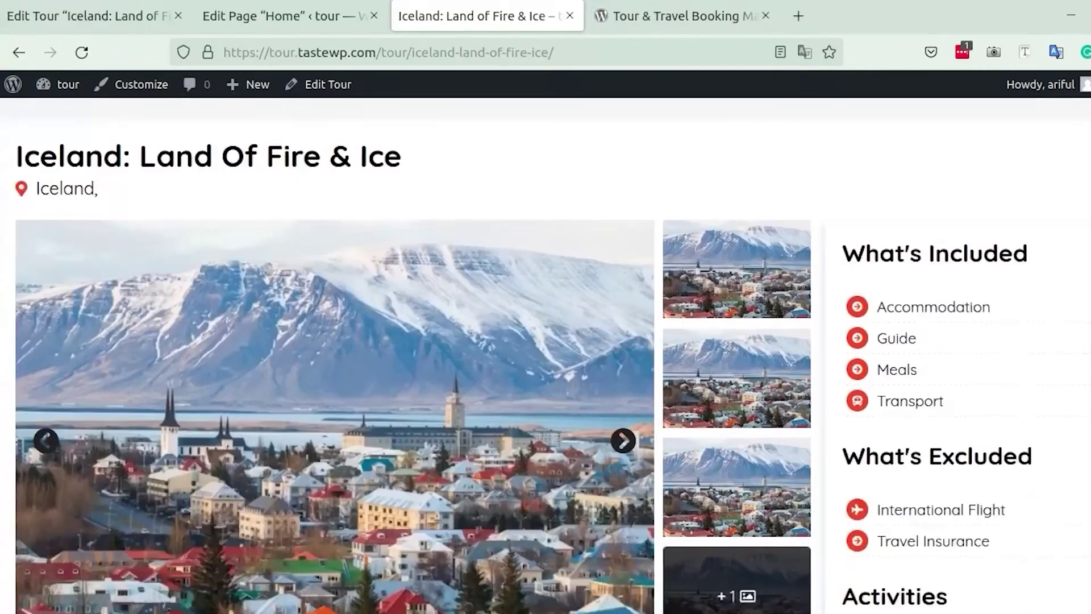
Advance the tour gallery one photo and expand View More details like Age Range
left_click(624, 409)
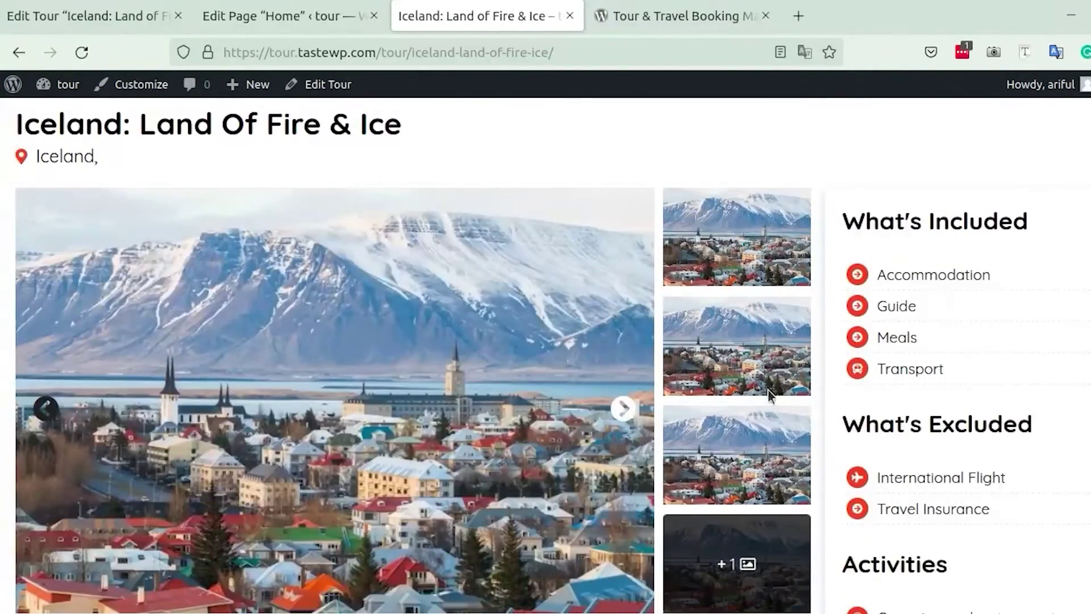
scroll(769, 390, "down", 3)
scroll(1088, 306, "down", 5)
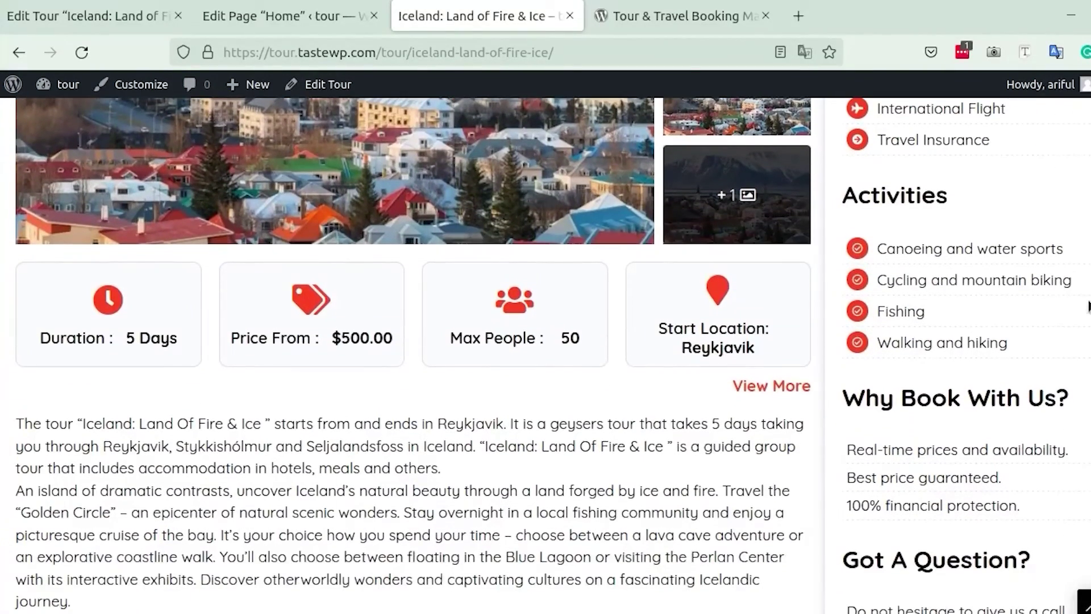
left_click(792, 385)
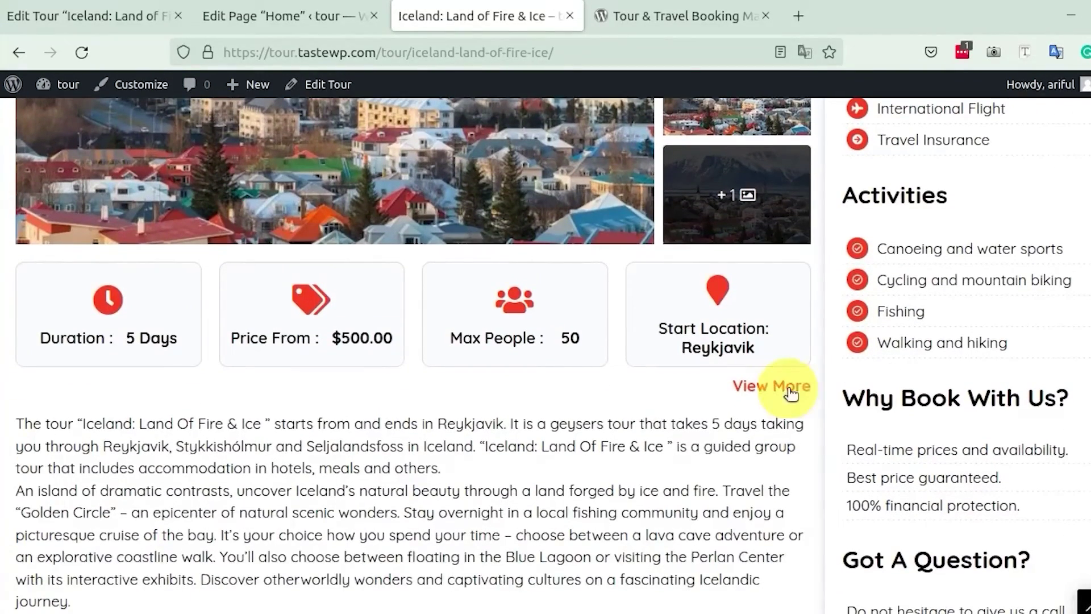
scroll(546, 352, "down", 5)
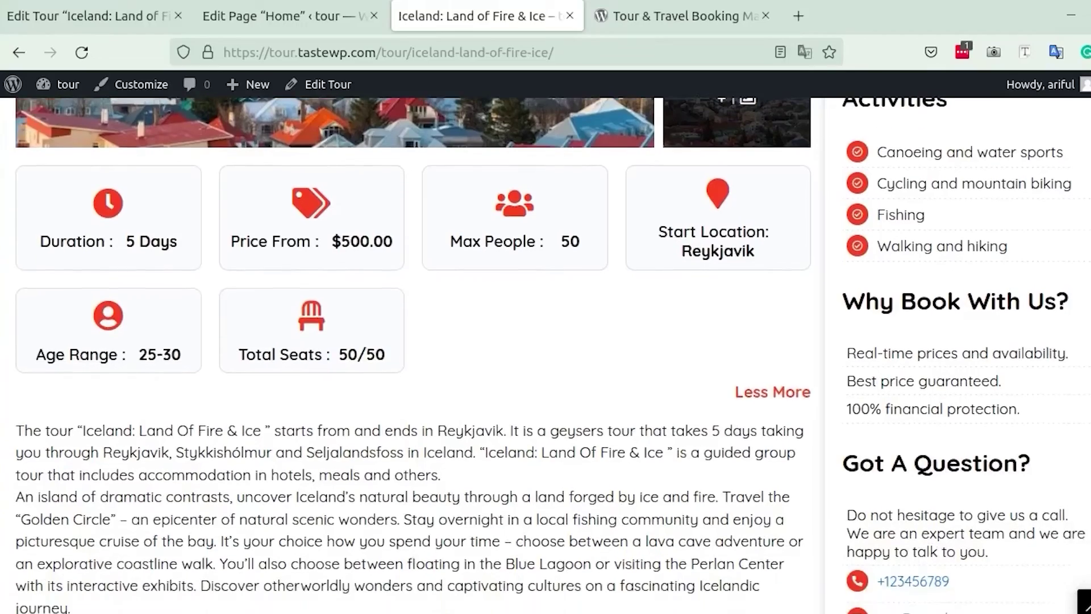
scroll(546, 352, "down", 5)
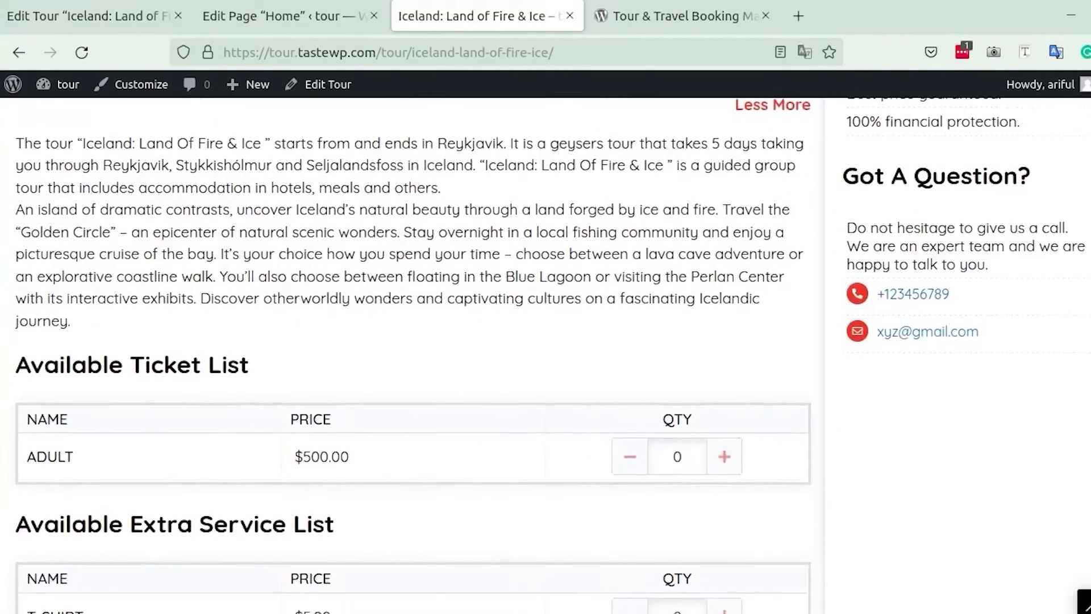
scroll(545, 352, "down", 1)
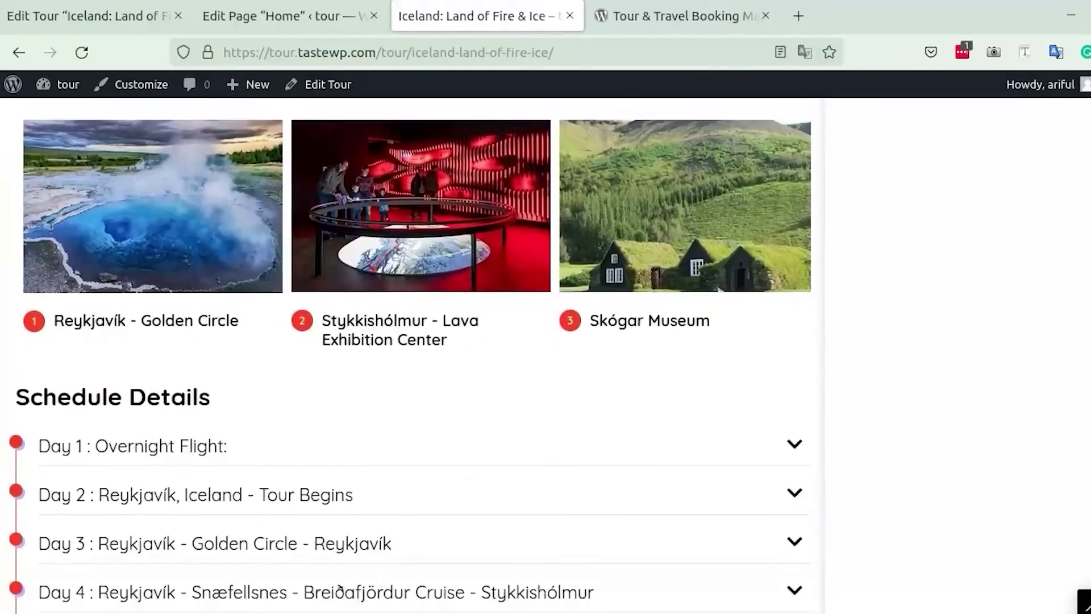
scroll(545, 352, "down", 7)
scroll(546, 352, "up", 6)
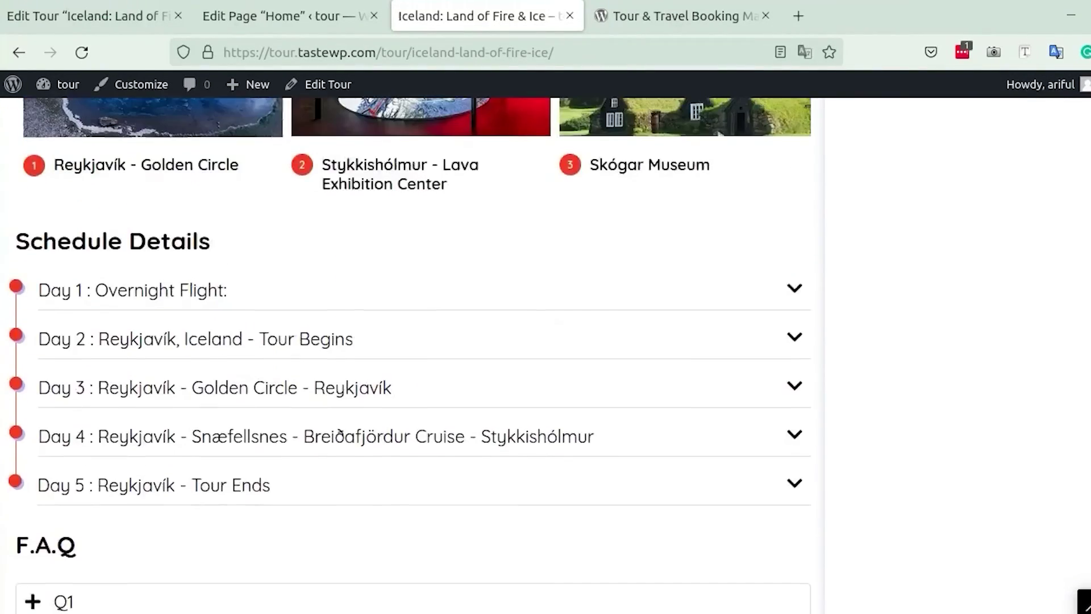